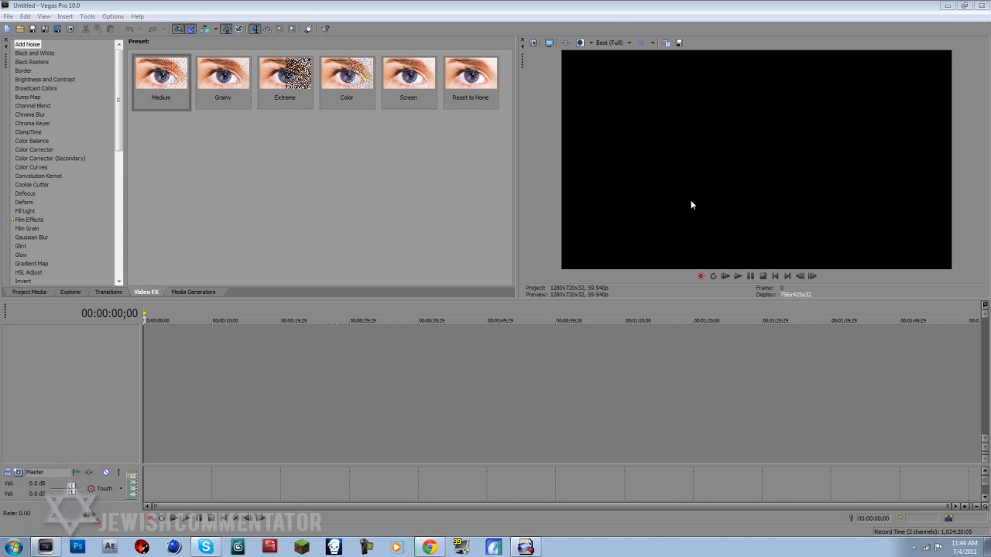
- Import dd.M2TS from the desktop's Games folder to the start of the timeline
click(946, 6)
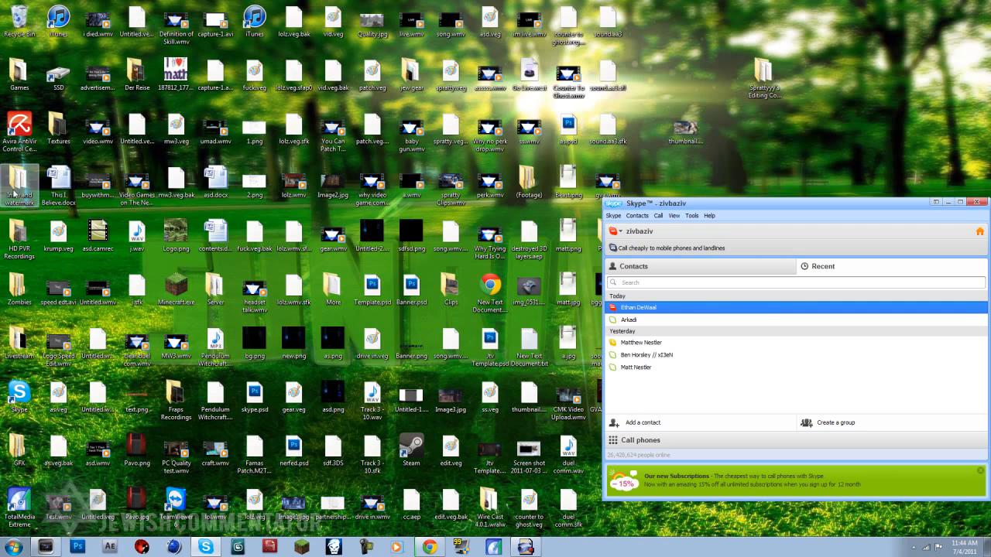
double_click(17, 91)
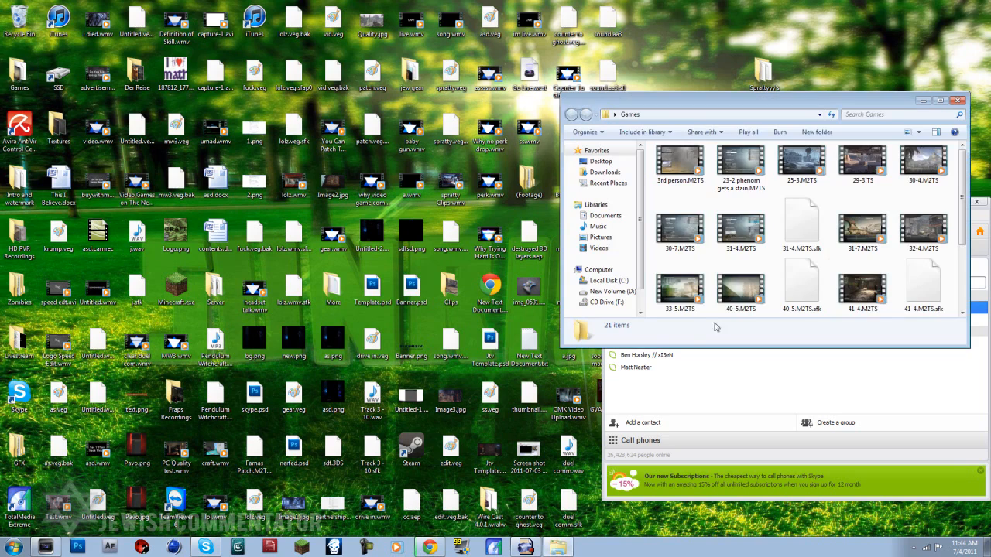
scroll(882, 246, down, 2)
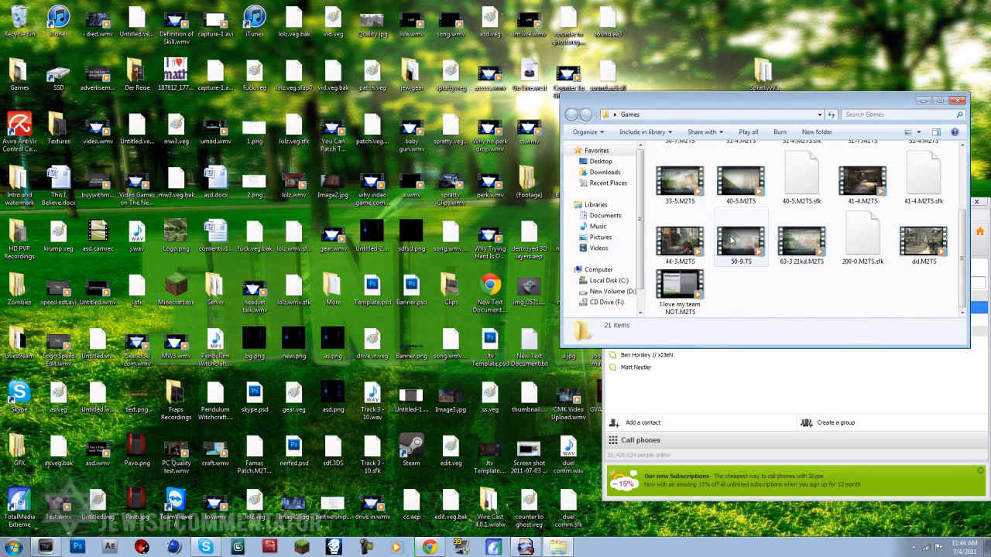
drag(931, 247, 217, 370)
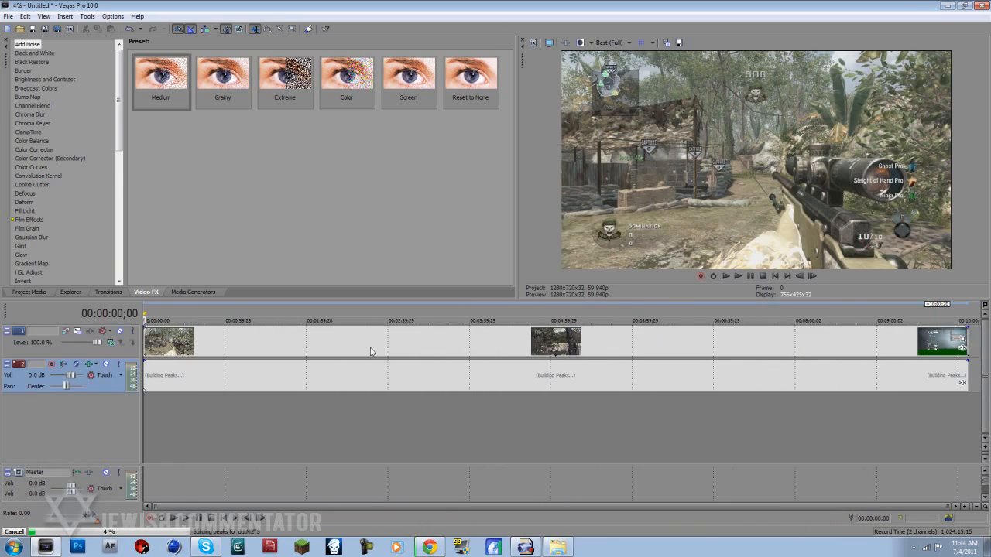
- Split the gameplay clip at about 1:18 on the timeline and delete the section before the split
click(371, 349)
click(476, 354)
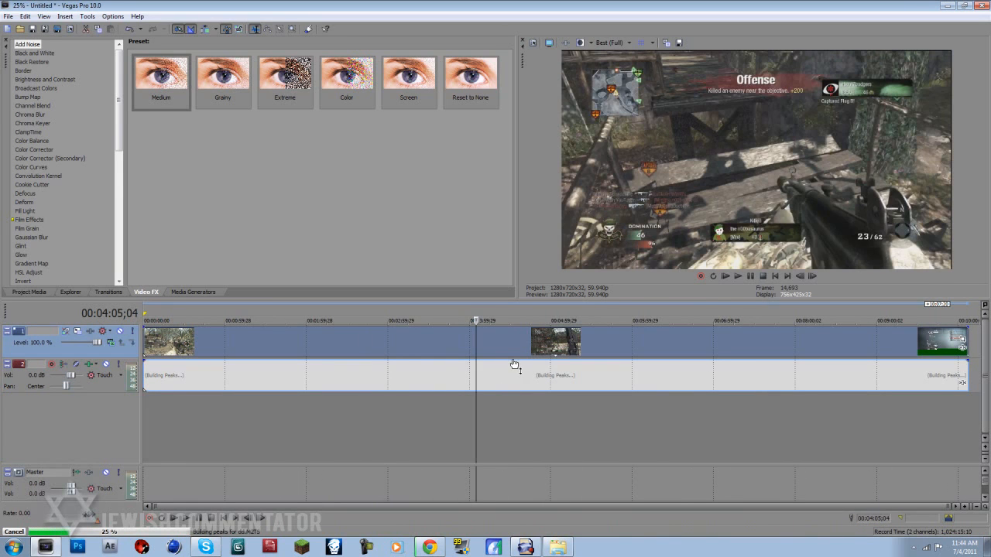
click(249, 346)
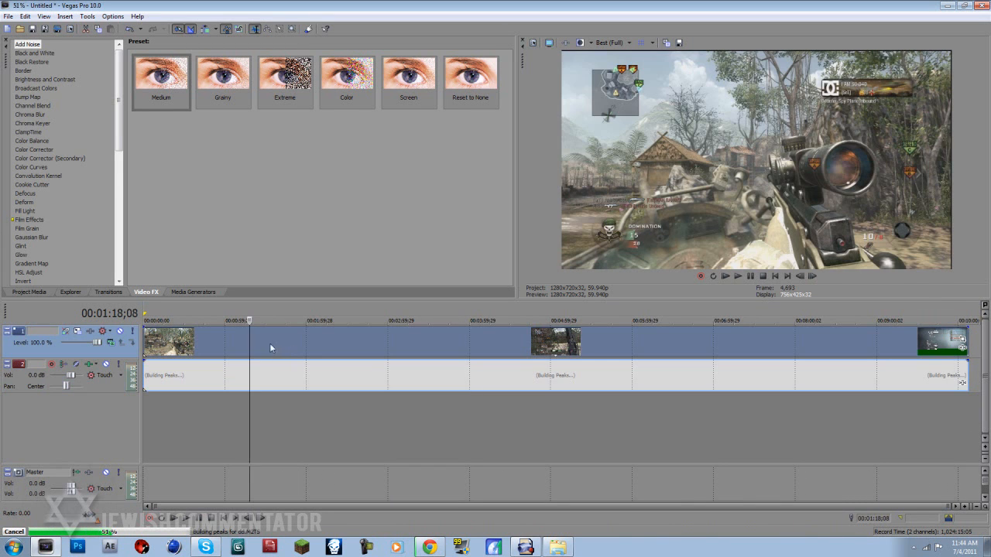
key(s)
click(206, 350)
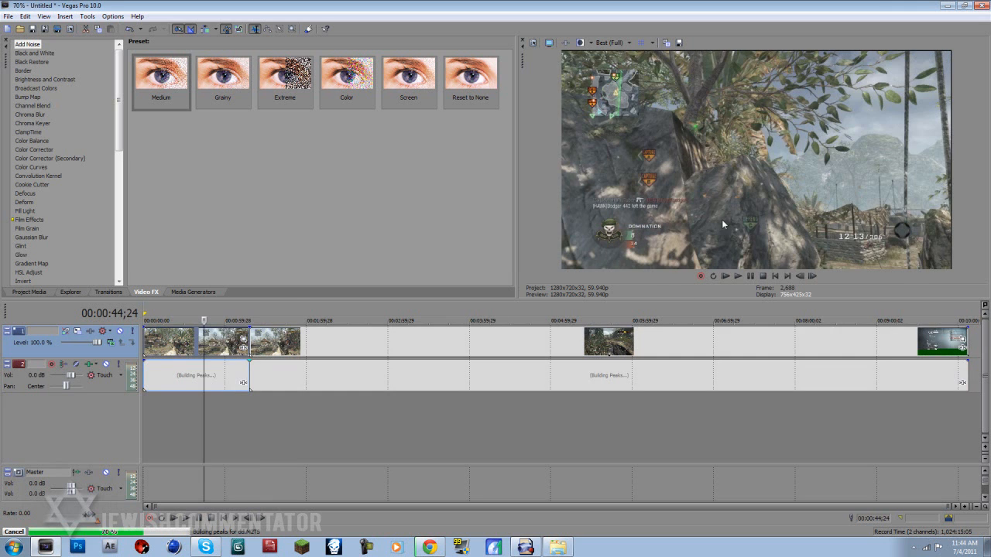
key(Delete)
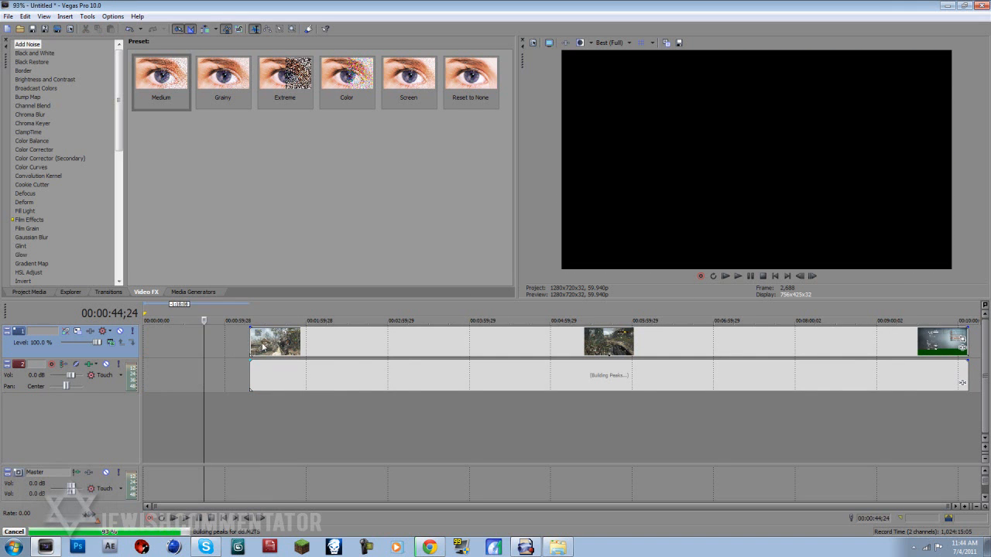
- Split the remaining clip at about 1:42, shift the short front piece earlier and delete the long section behind it
click(263, 351)
click(282, 349)
key(s)
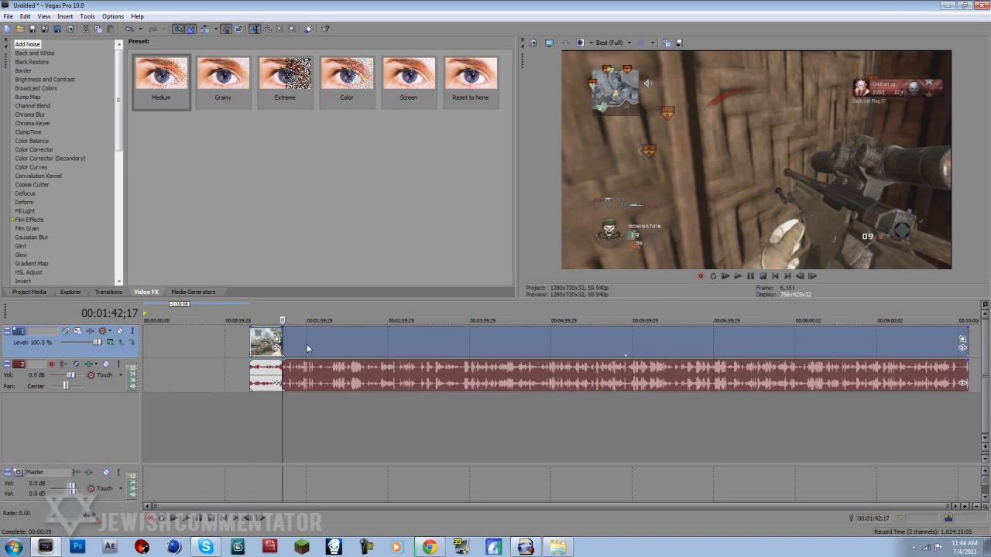
click(306, 347)
drag(275, 345, 192, 346)
click(340, 346)
key(Delete)
- Move the short clip to the timeline's start and trim it to about 8 seconds by splitting and deleting the rest
click(195, 340)
scroll(195, 341, up, 3)
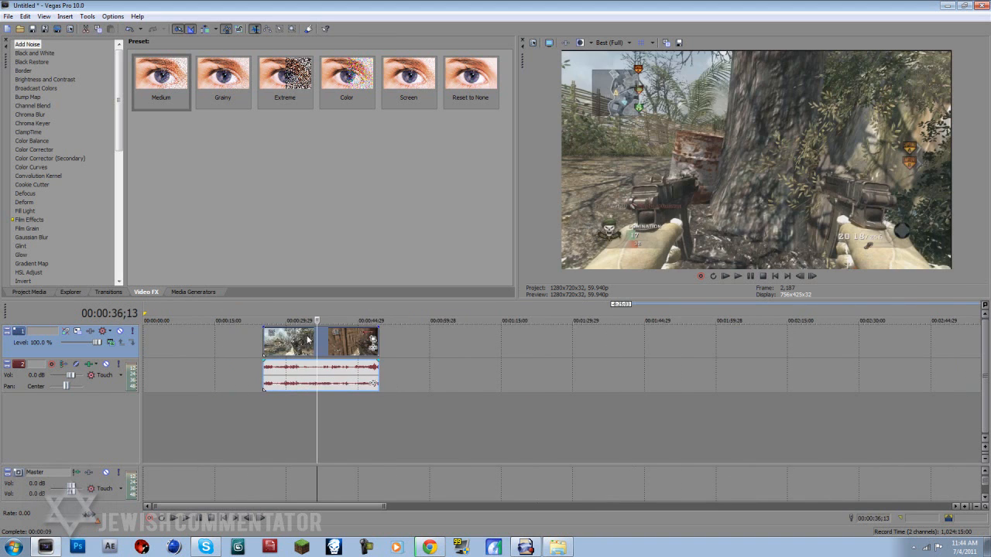
drag(308, 339, 150, 339)
click(181, 344)
key(s)
key(Delete)
click(162, 344)
scroll(174, 340, up, 4)
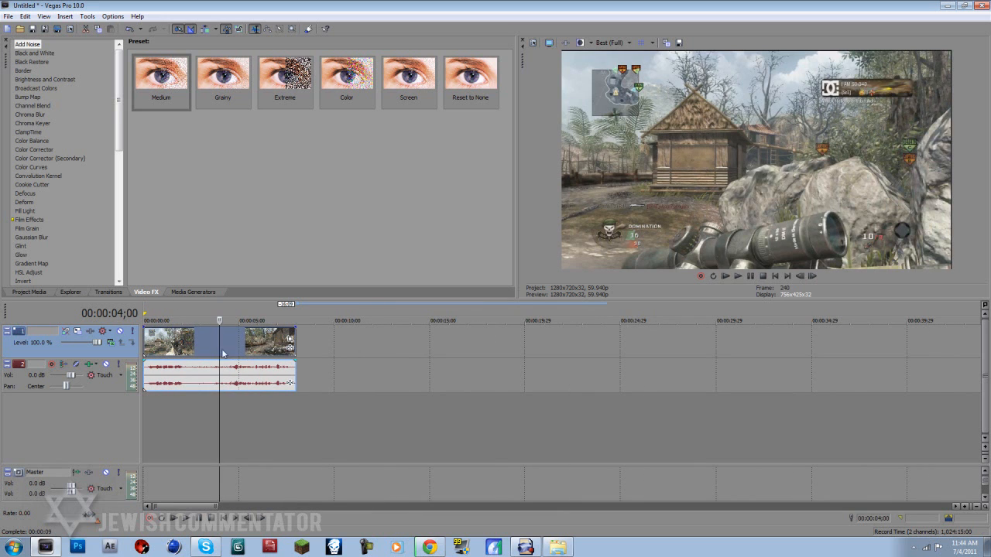
click(224, 517)
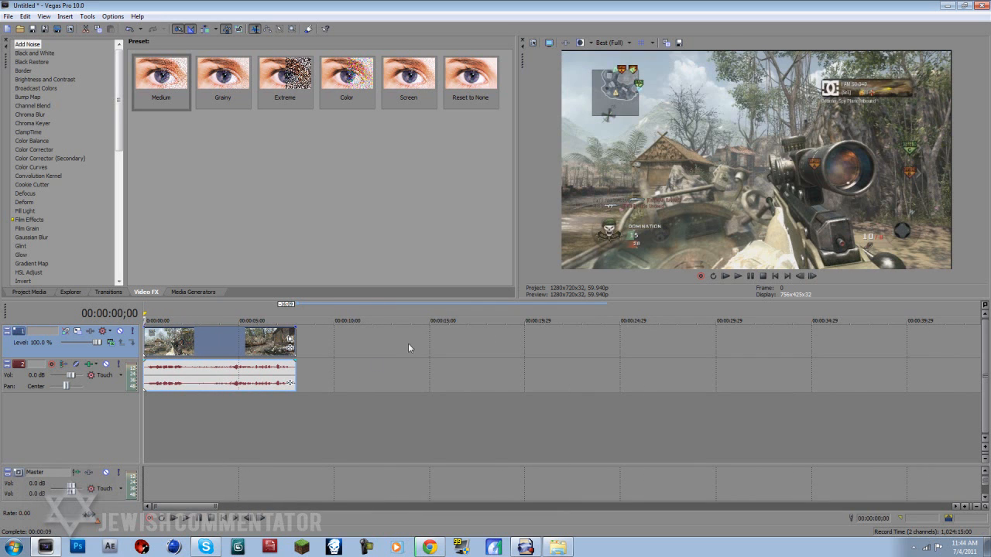
- Disable resample in the video event's properties
right_click(178, 350)
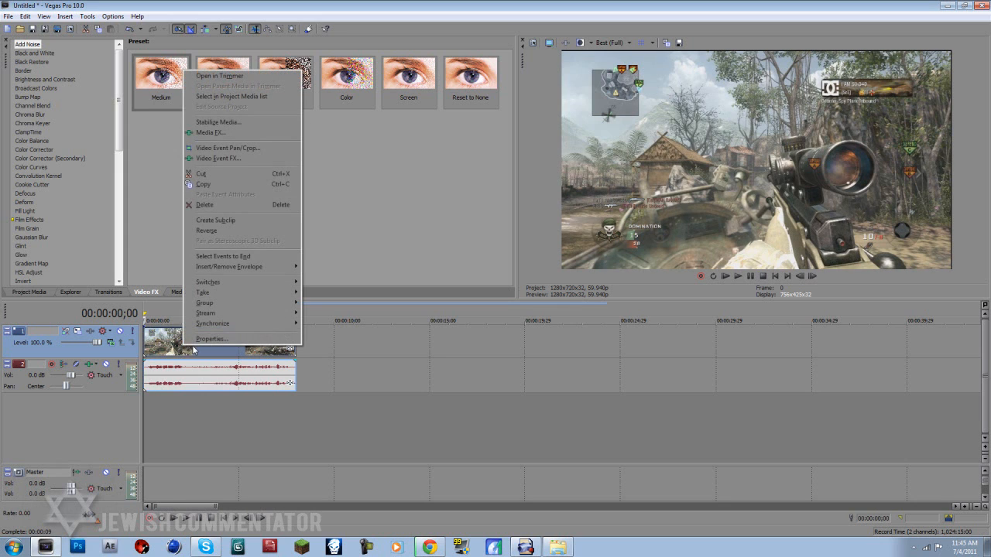
click(205, 339)
click(440, 219)
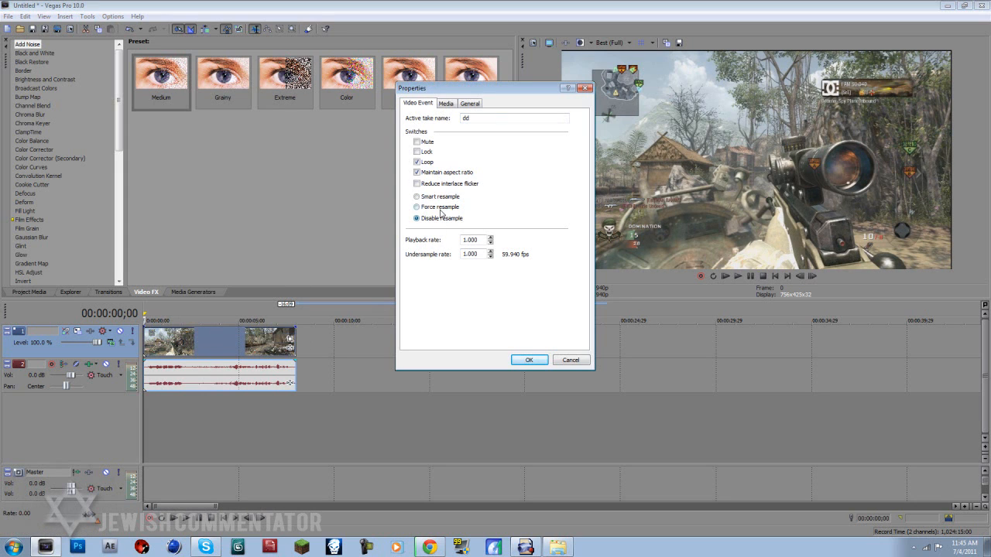
click(526, 360)
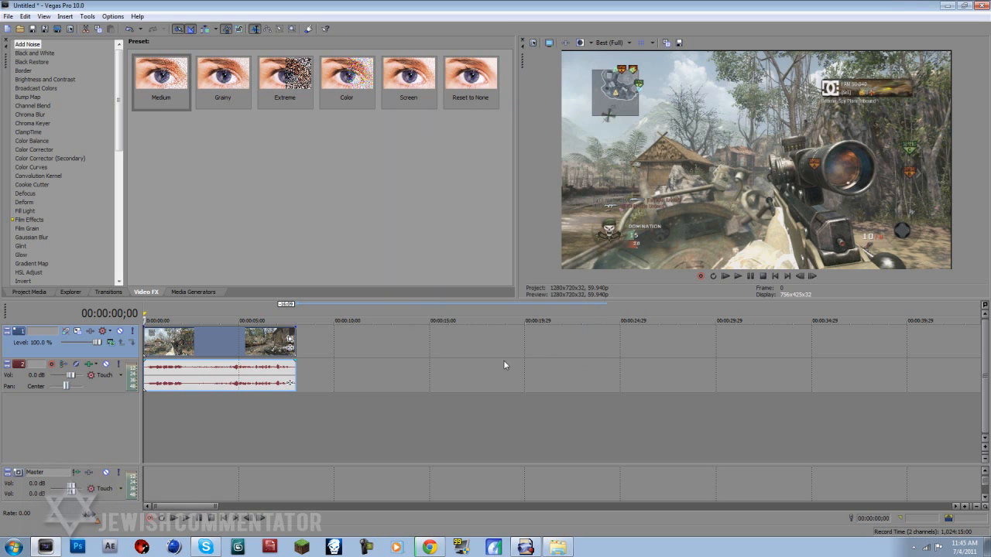
- Open the Event Pan/Crop settings for the gameplay clip on the video track
click(291, 342)
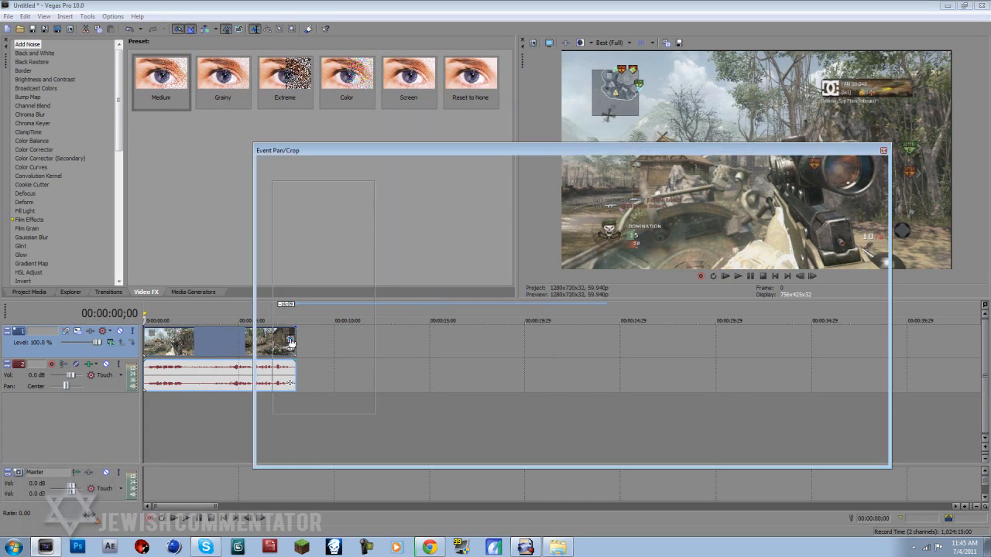
click(883, 150)
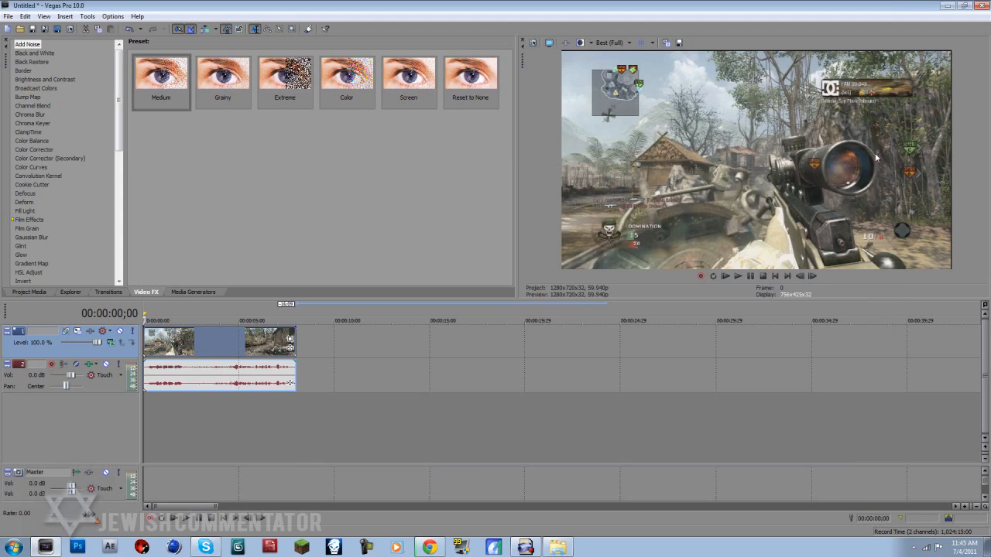
right_click(248, 346)
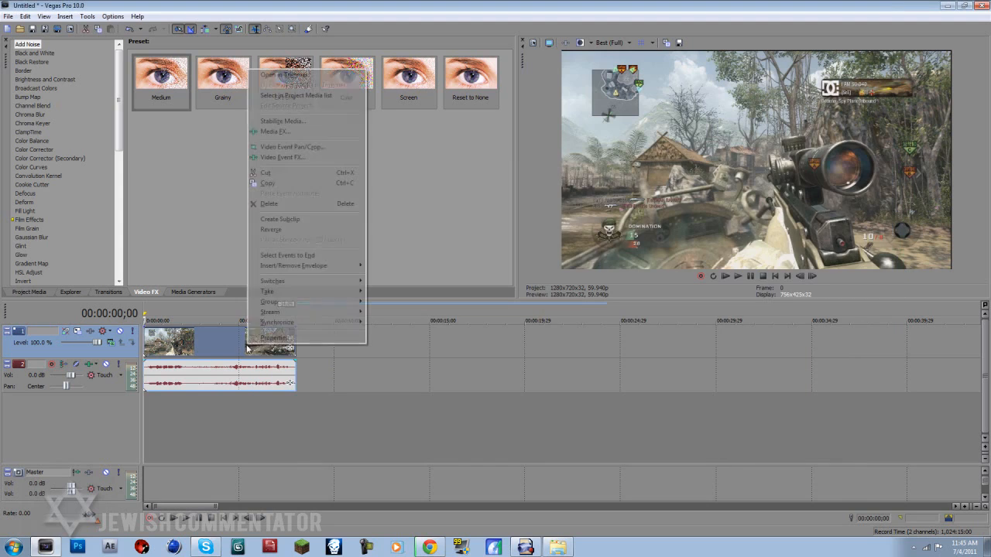
click(309, 147)
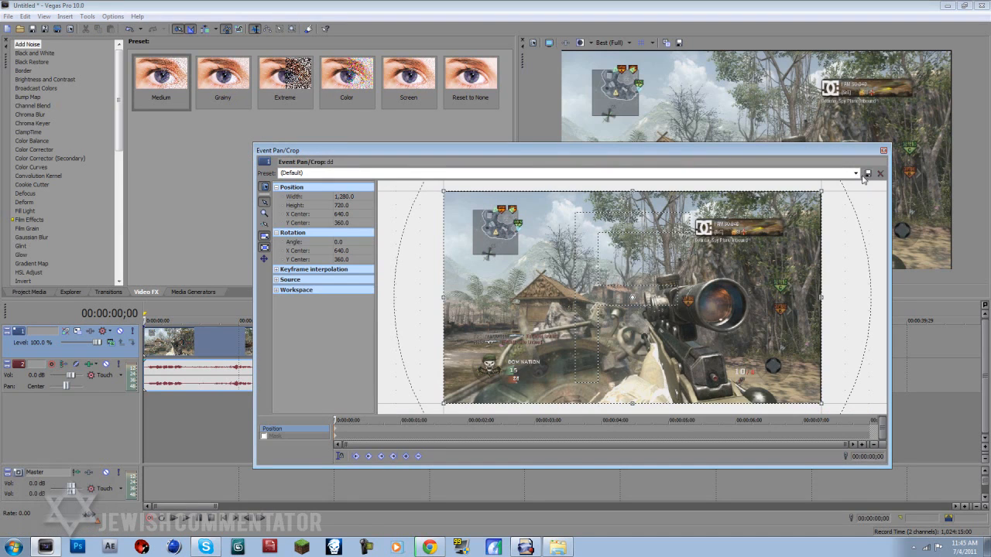
drag(822, 190, 819, 194)
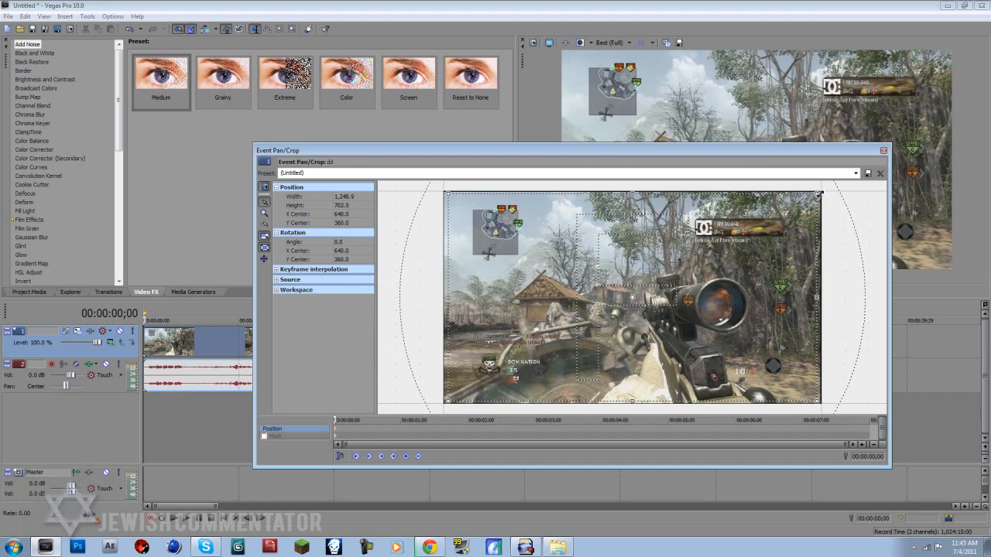
drag(757, 153, 521, 213)
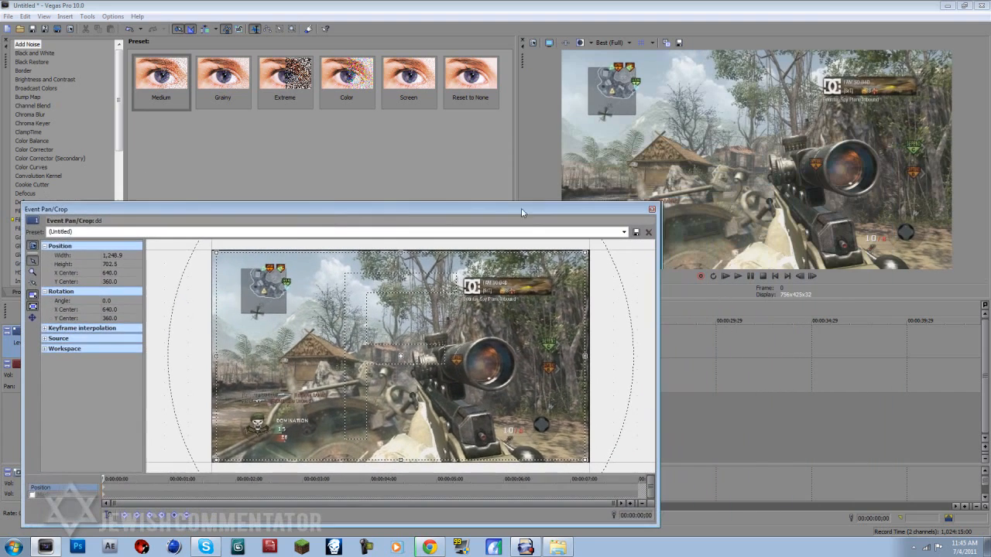
click(624, 232)
click(567, 275)
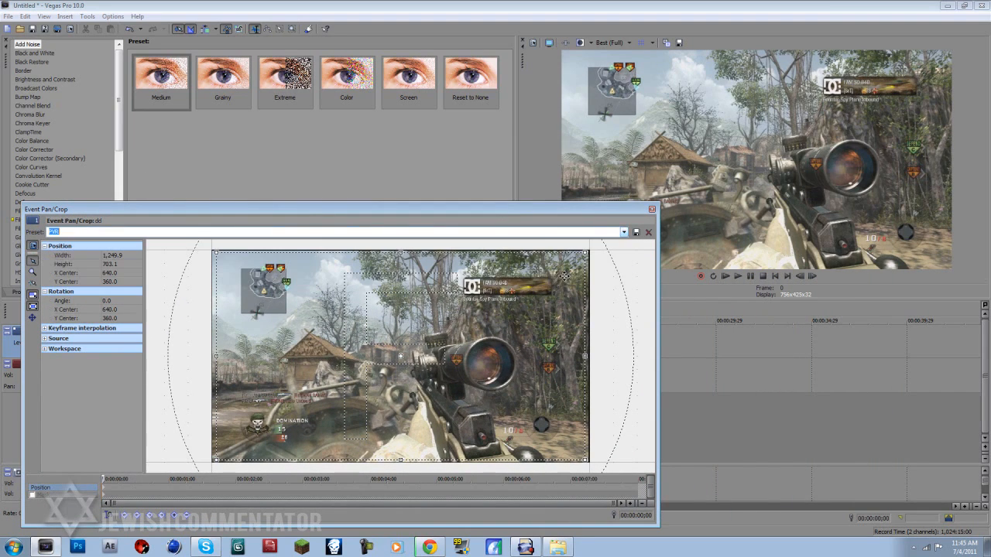
click(623, 232)
click(618, 242)
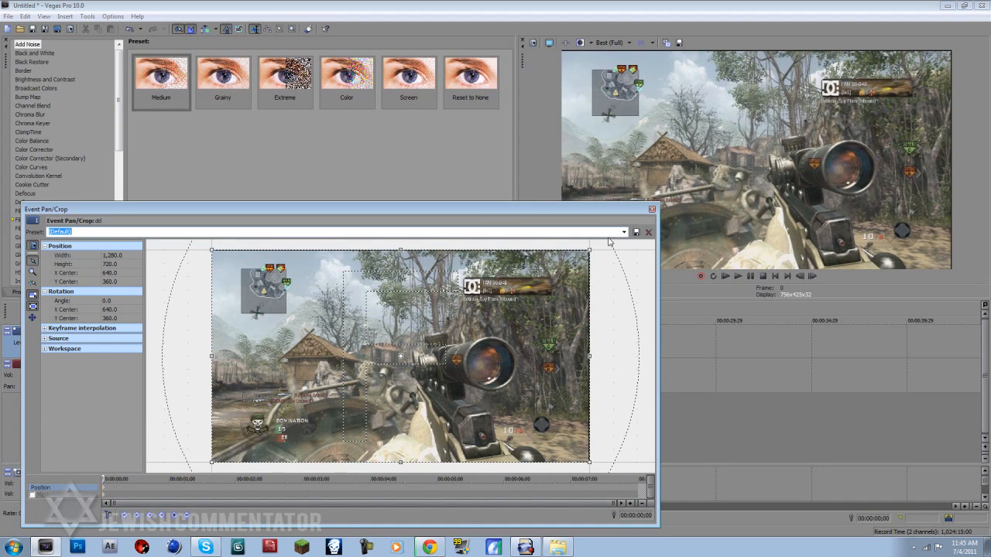
- Crop the frame slightly to about 1,255 by 706 to hide the black edges and save it as preset HD PVR
drag(591, 249, 588, 251)
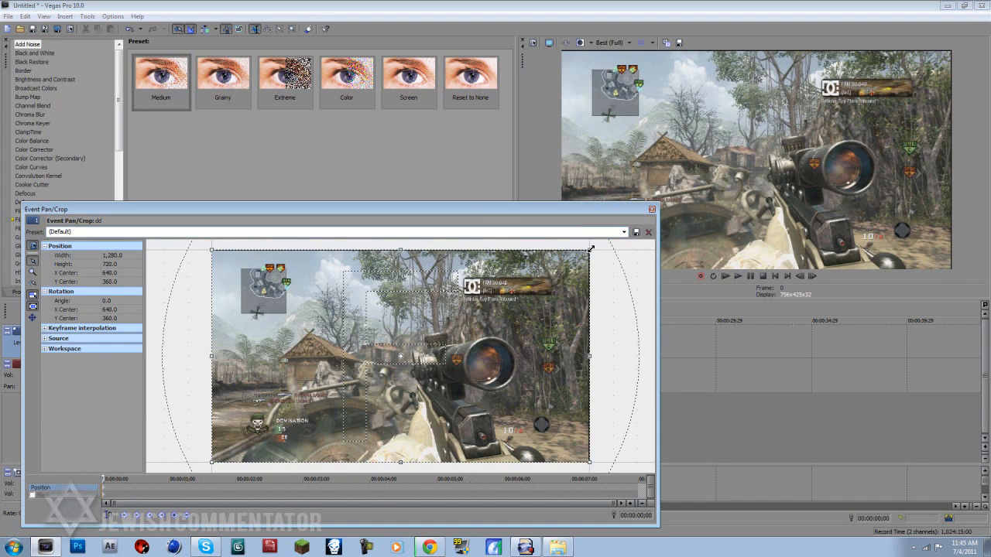
click(549, 232)
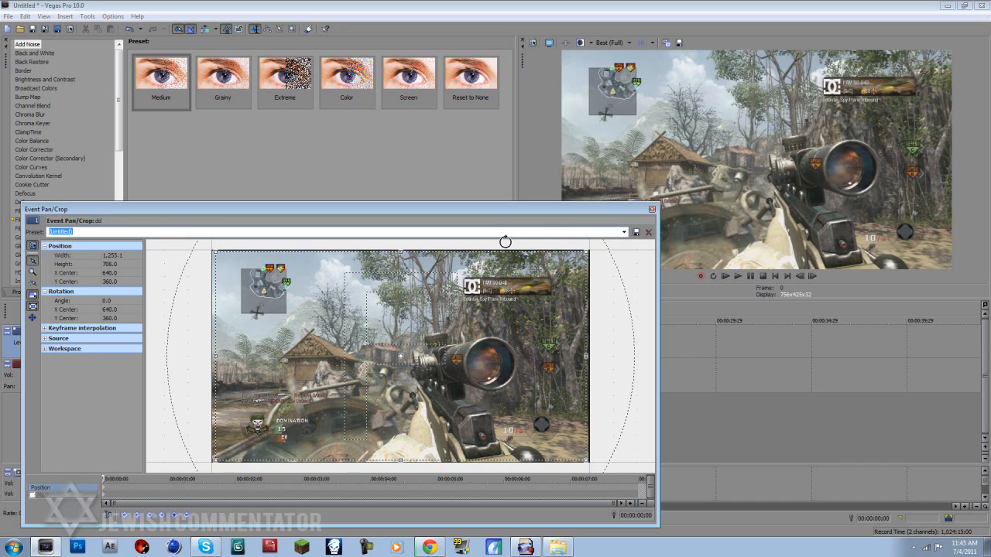
text(H)
click(635, 233)
- Try the 1:1 Square aspect ratio preset, switch back to the HD PVR preset and close the crop window
click(624, 232)
click(574, 249)
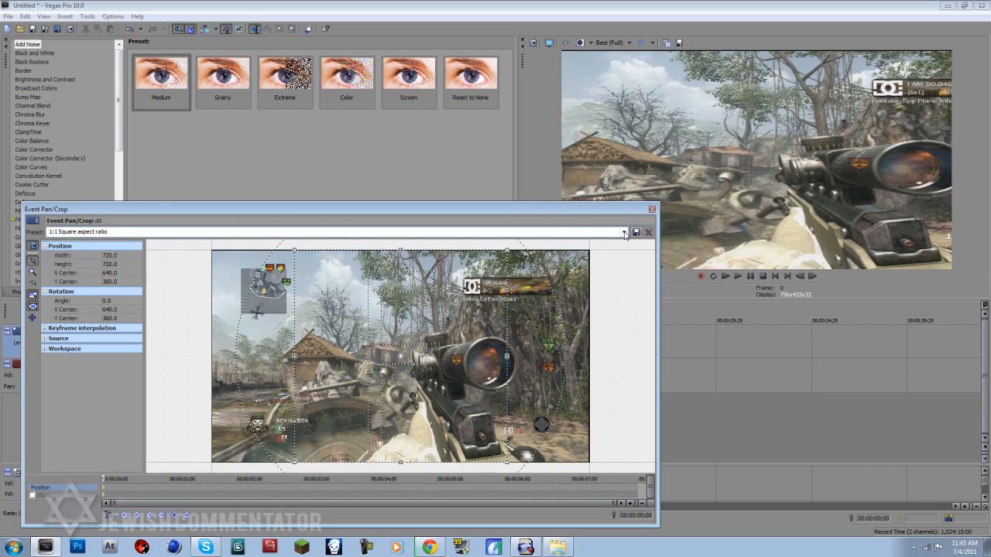
click(624, 232)
click(545, 287)
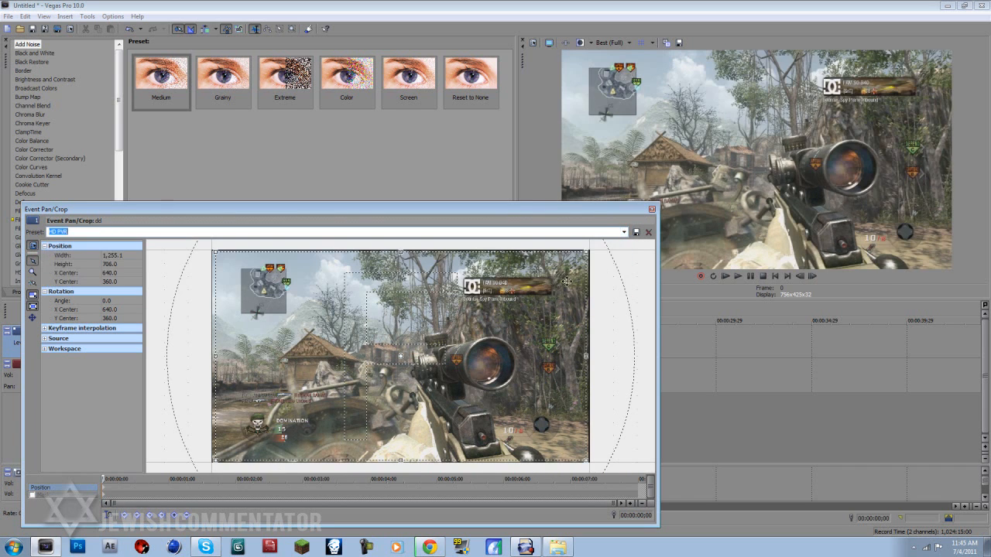
click(652, 210)
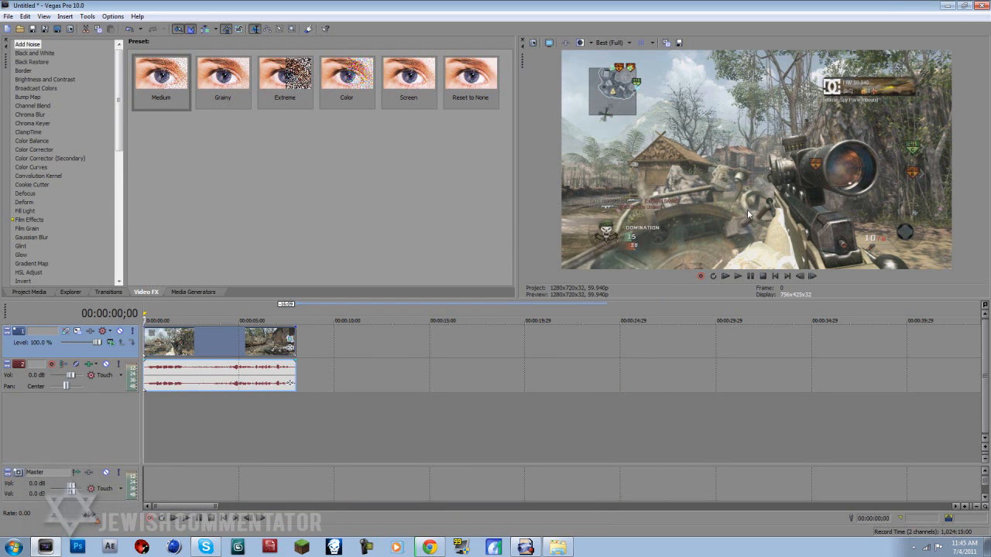
- Apply the Color Corrector effect to the video clip with the Studio RGB to Computer RGB preset
click(35, 150)
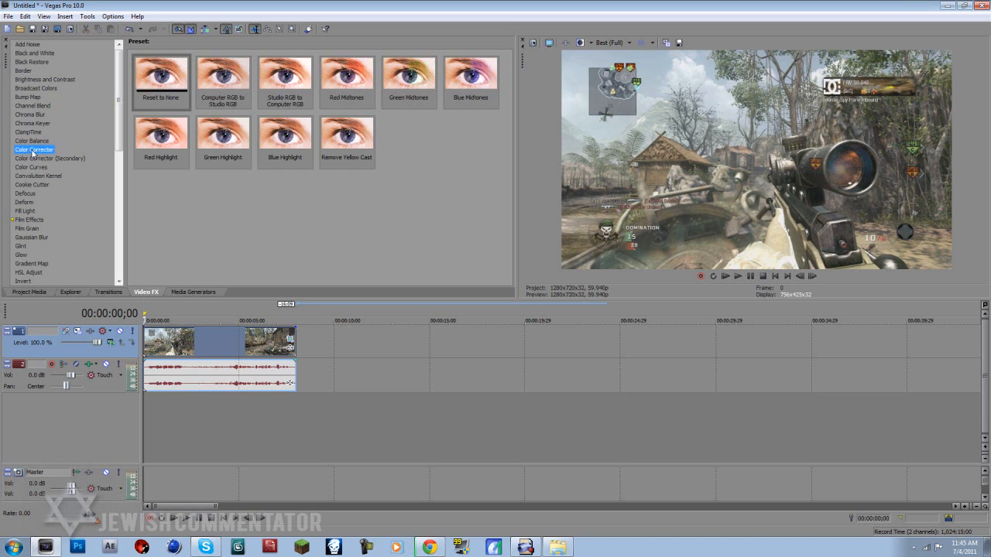
drag(285, 77, 202, 346)
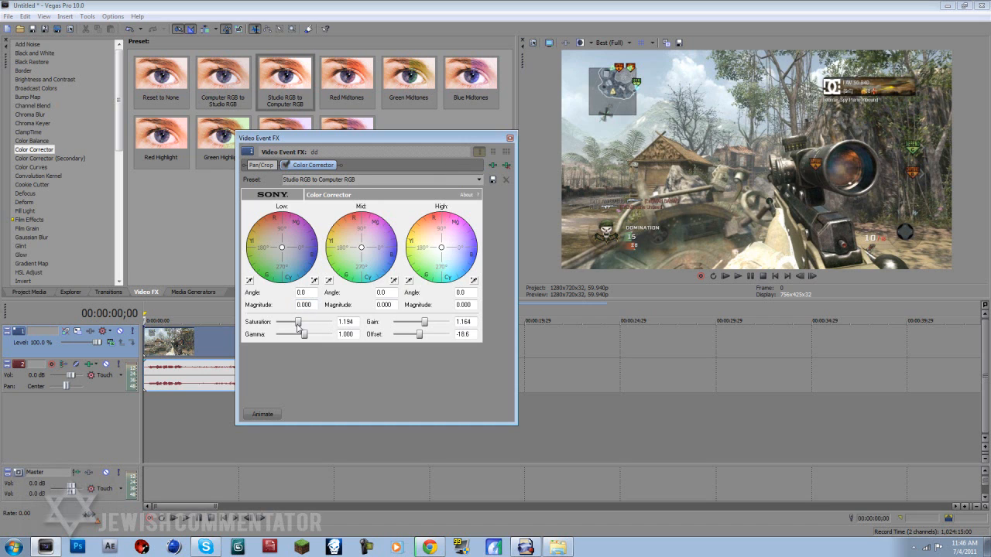
click(463, 179)
click(450, 203)
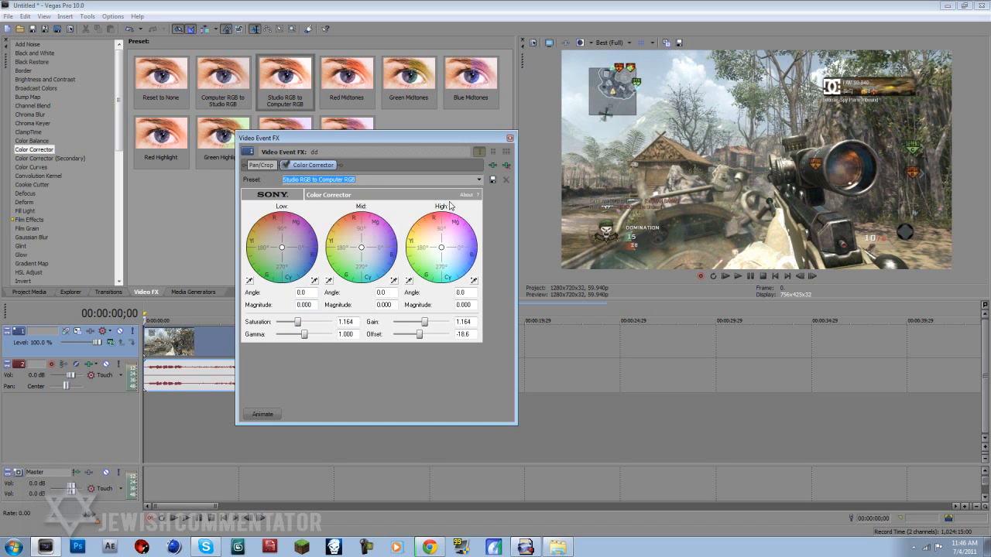
- Set the clip's Color Corrector saturation to 1.200 and close the effect settings
click(354, 324)
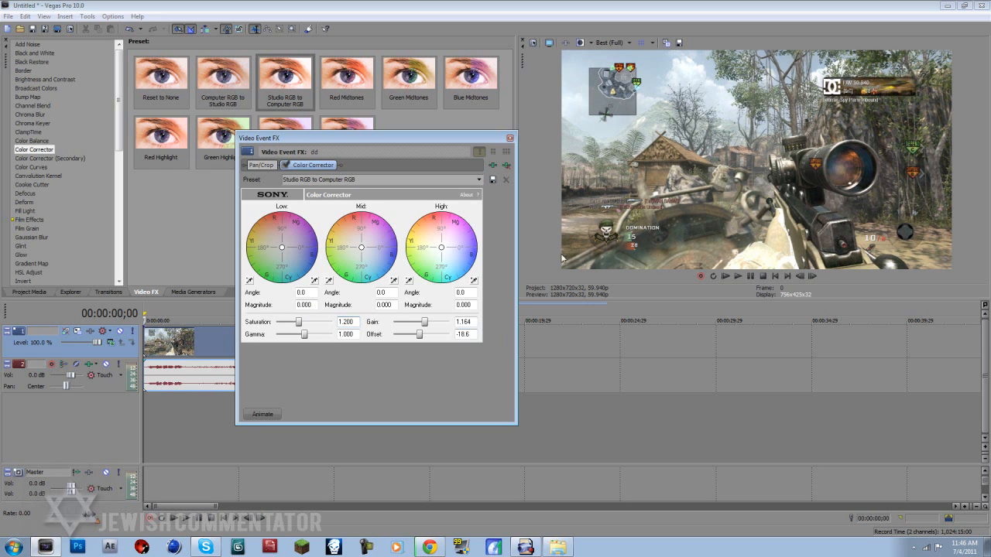
click(510, 139)
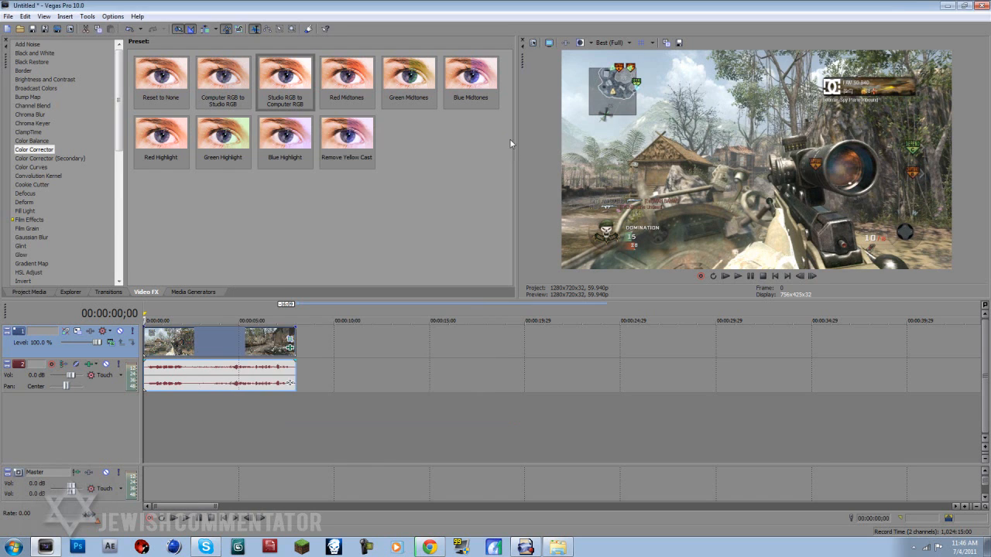
click(291, 348)
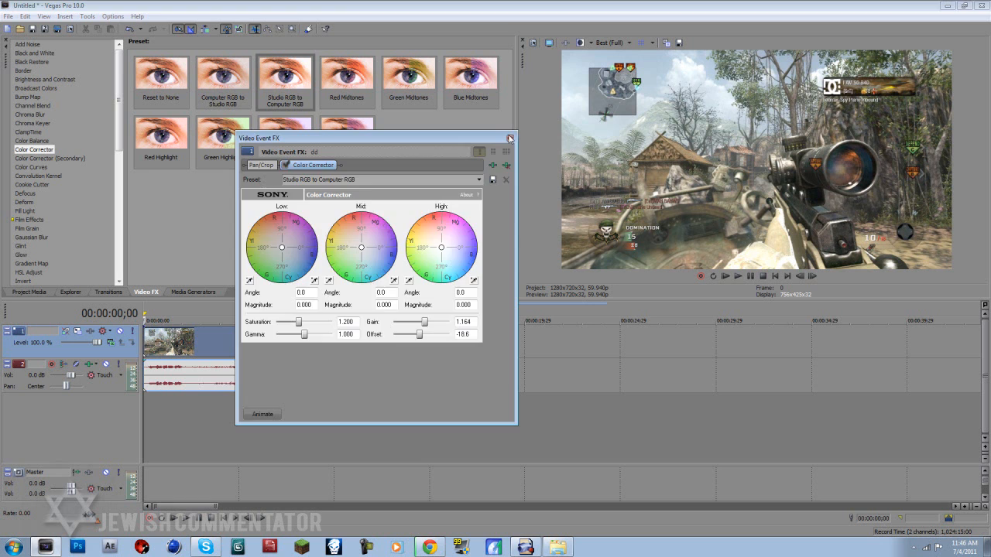
click(510, 138)
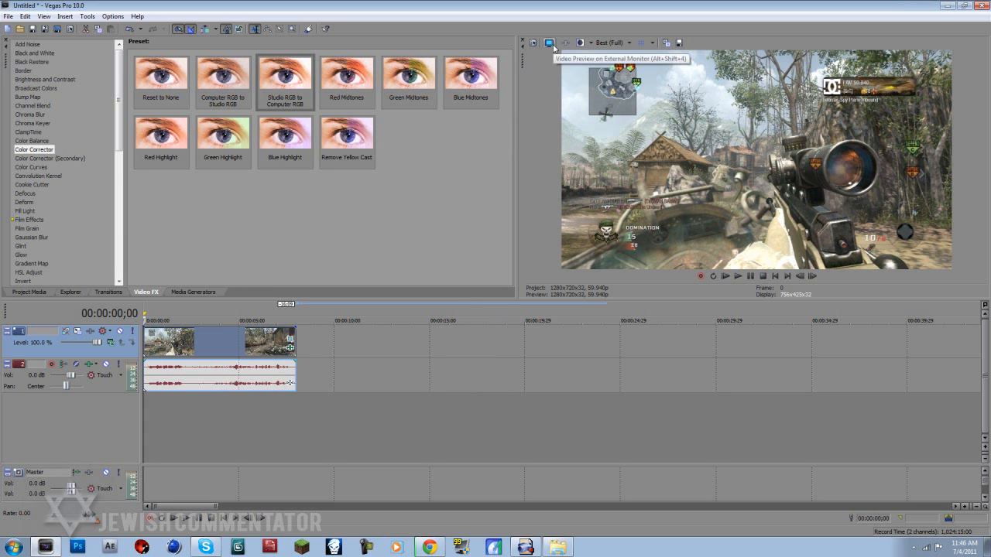
- Turn on the split-screen view in the video preview to compare the clip with and without its effects
click(547, 43)
key(Escape)
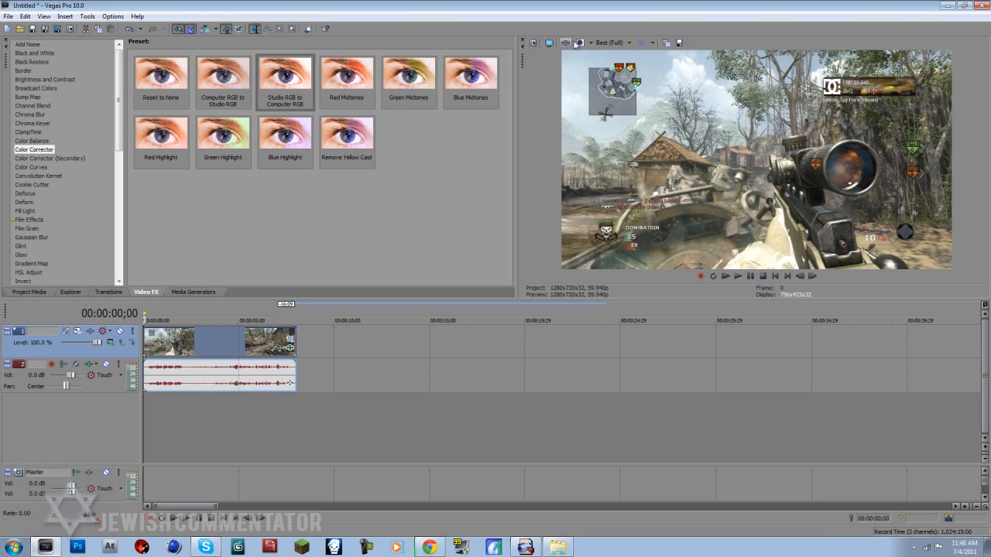
click(586, 44)
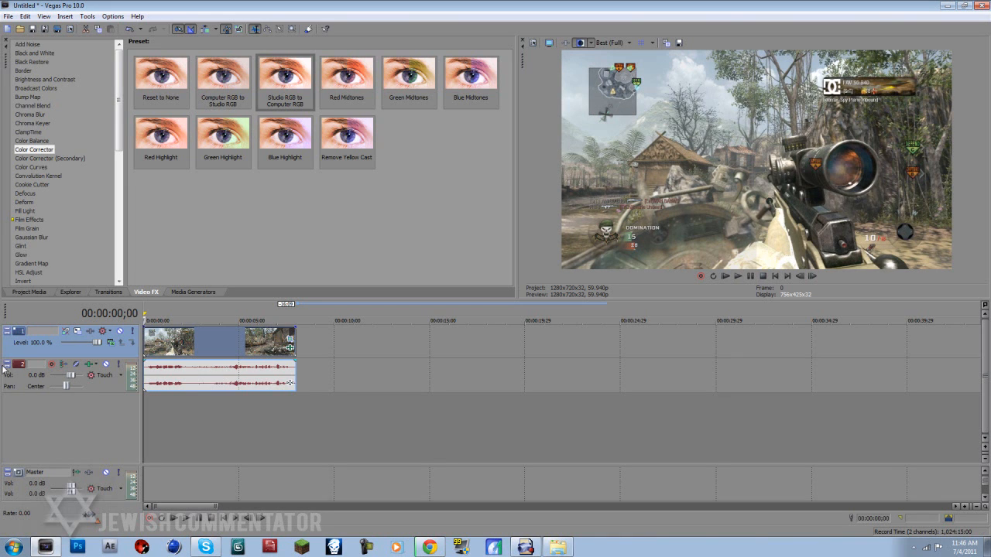
- Apply the Color Curves effect with the Reset to None preset to the video clip and bend the RGB curve into a gentle S shape
click(40, 168)
drag(168, 75, 202, 341)
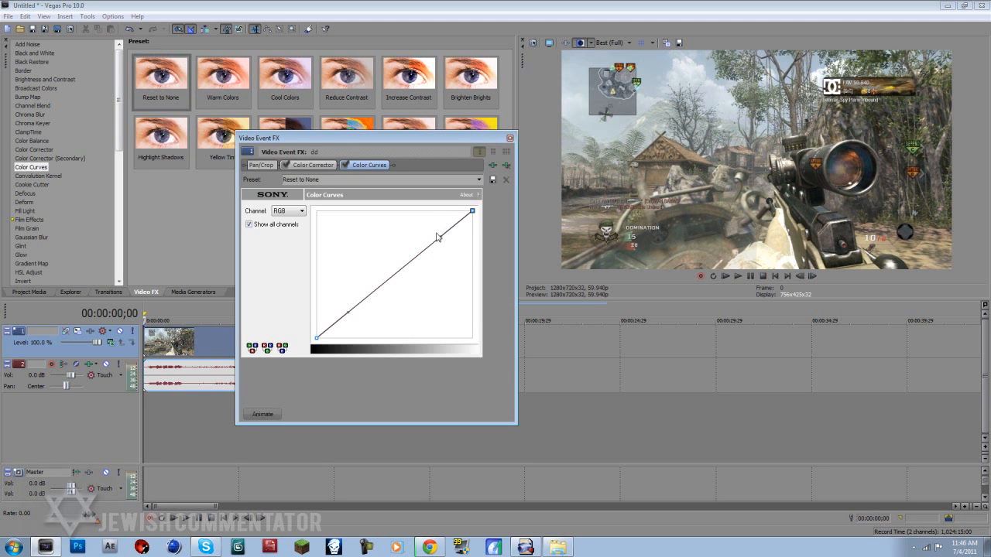
drag(440, 236, 414, 226)
drag(348, 309, 364, 318)
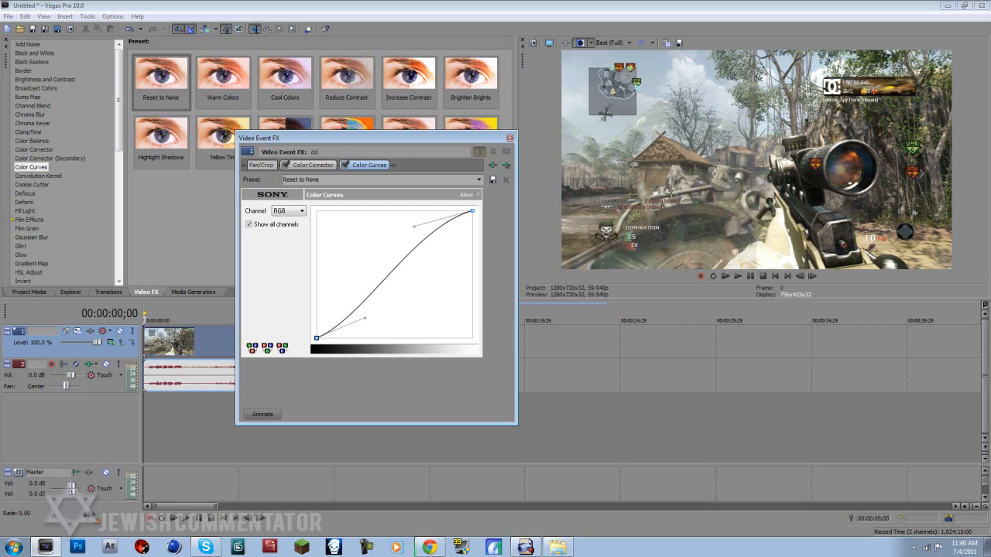
- Compare the bypassed effects on the left half, right half and whole frame of the split-screen preview, and close the effect settings
click(588, 43)
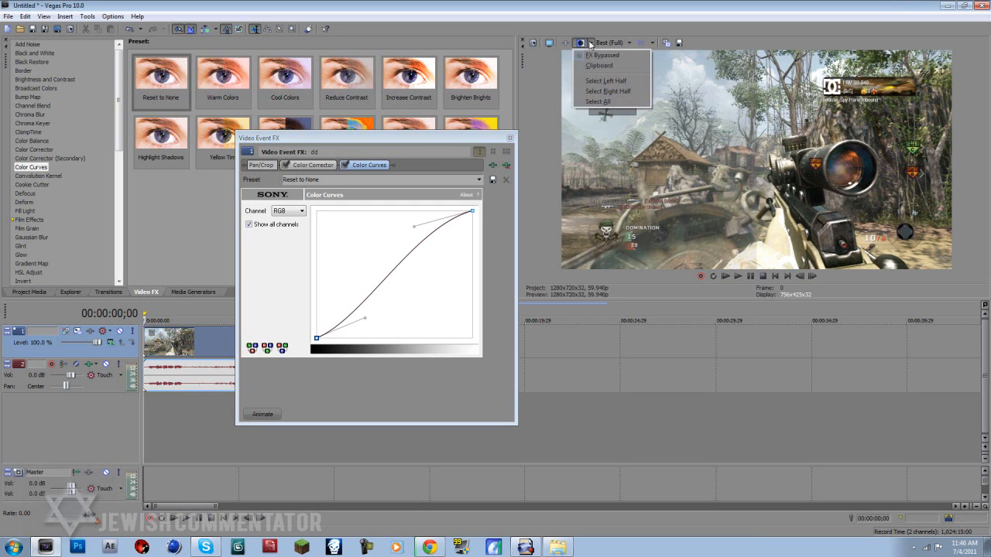
click(621, 82)
click(589, 43)
click(597, 92)
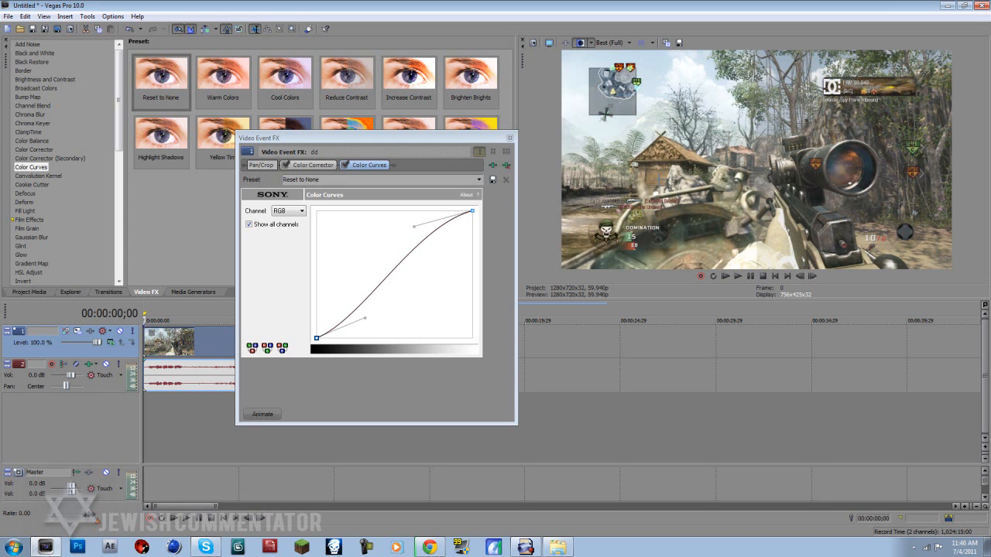
click(589, 44)
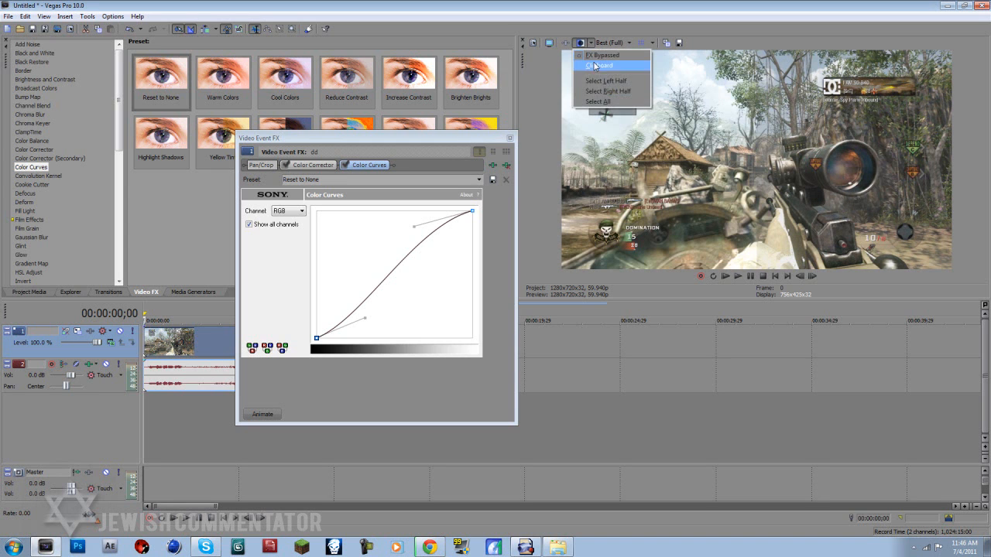
click(596, 81)
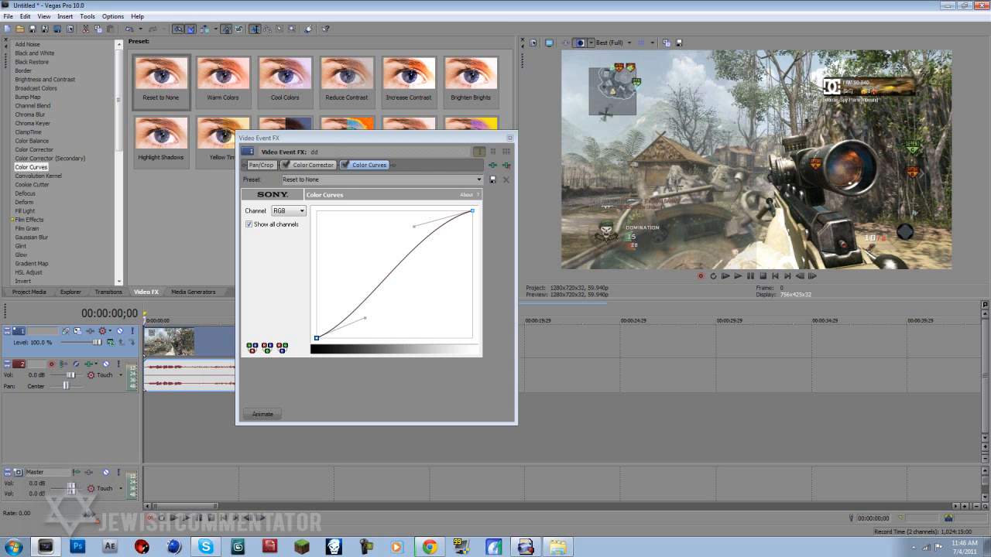
click(590, 43)
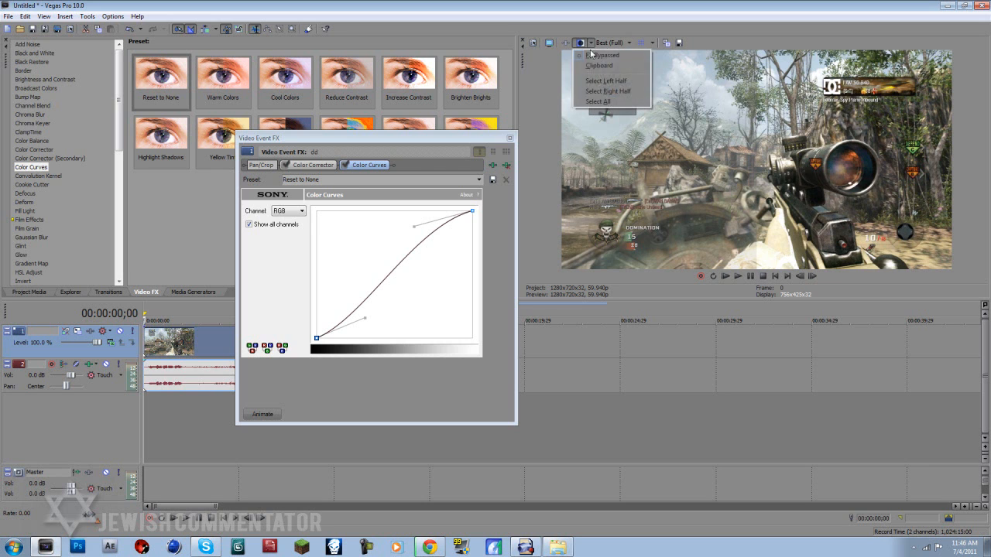
click(600, 100)
click(508, 138)
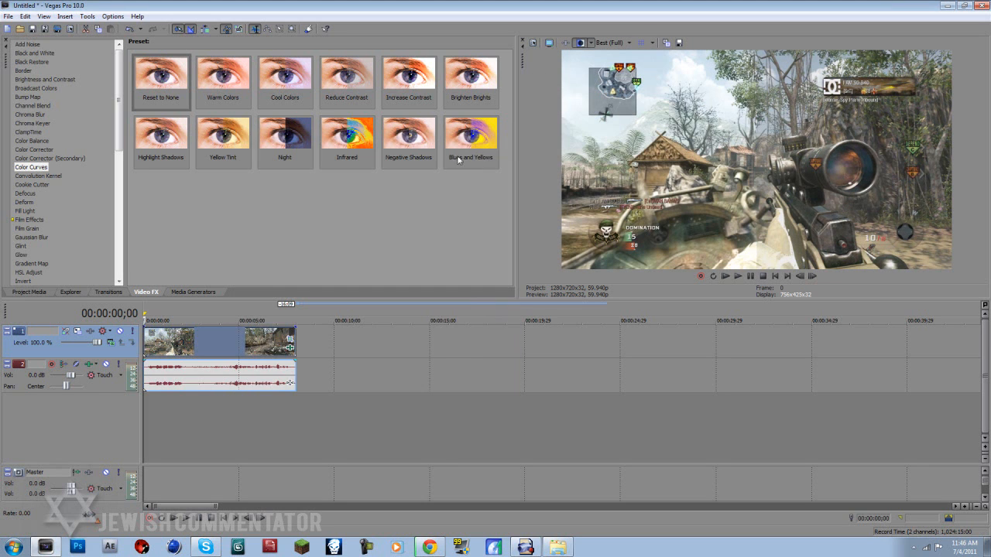
- Apply the Sharpen effect to the video clip with the PVR preset, amount 0.103, and close the effect settings
scroll(35, 217, down, 8)
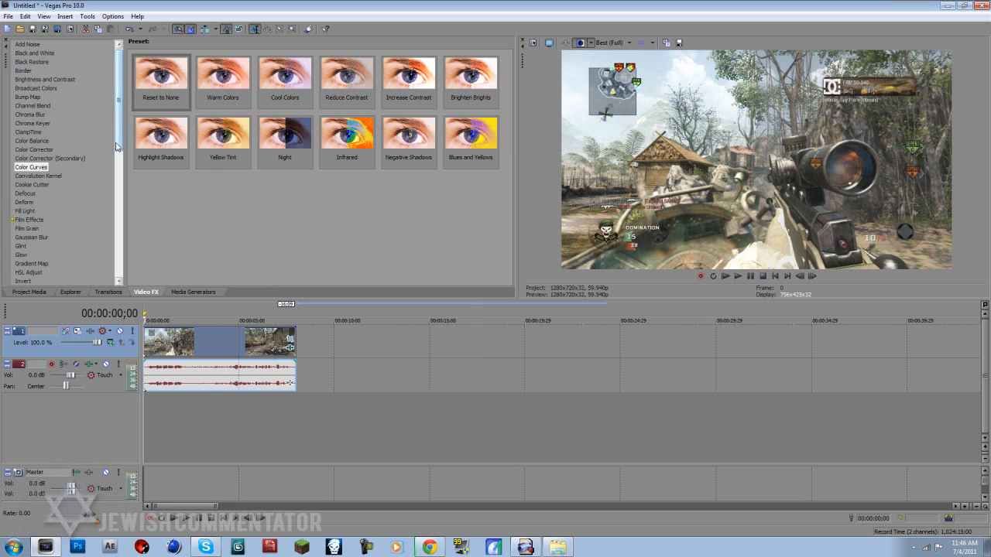
click(28, 225)
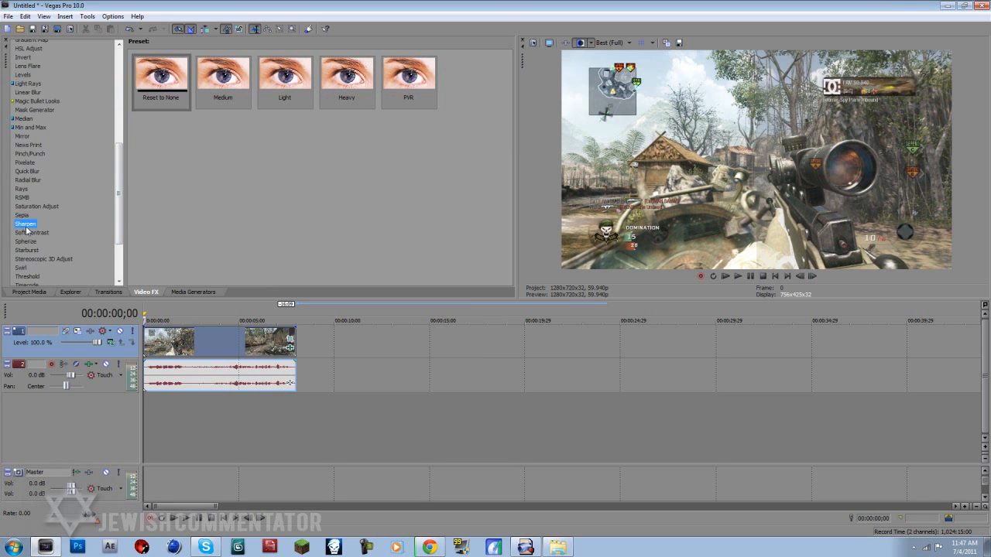
drag(166, 81, 193, 338)
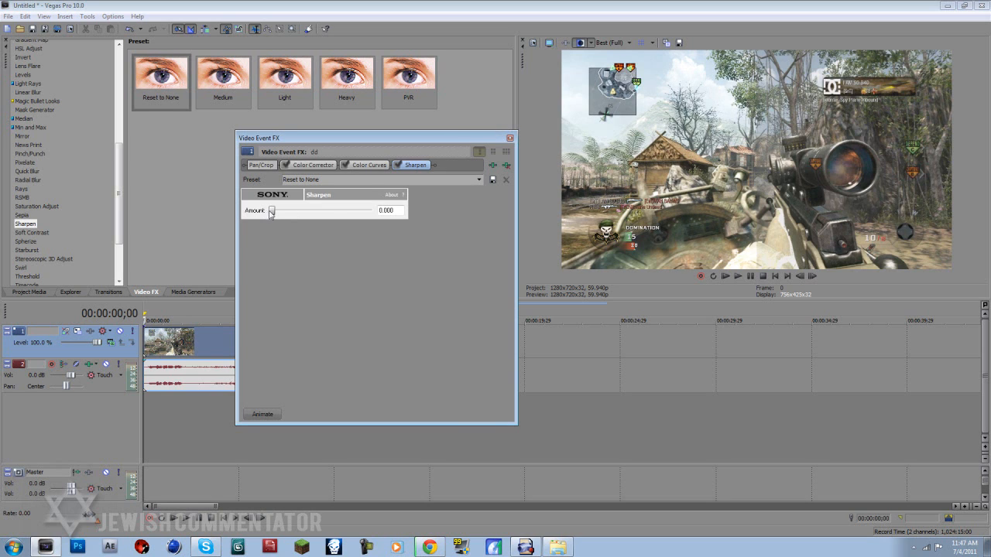
drag(276, 214, 281, 214)
click(479, 180)
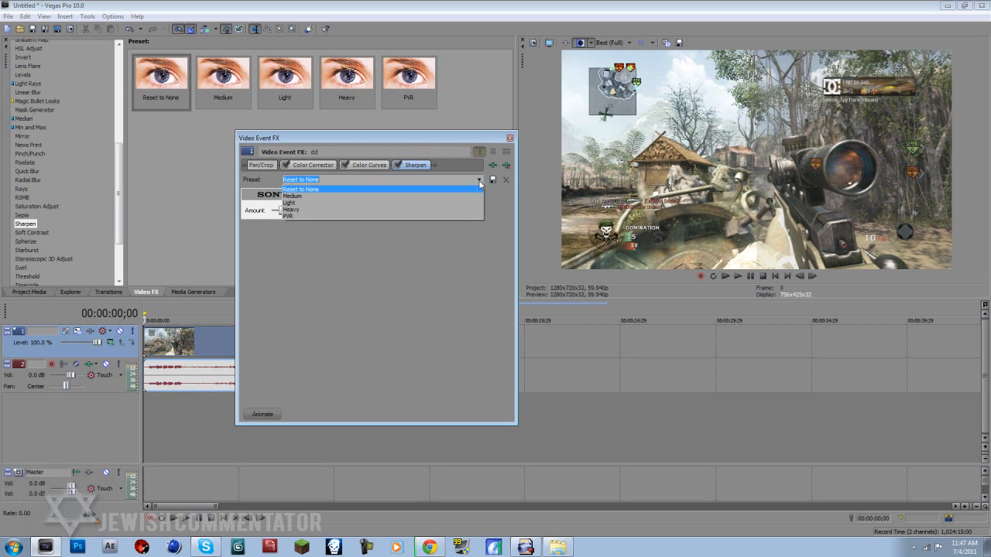
click(456, 213)
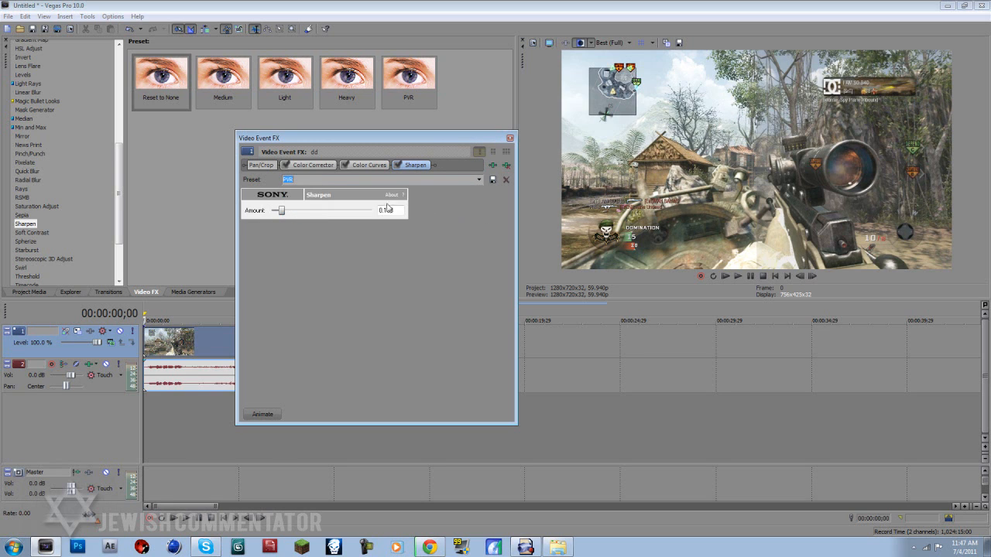
click(509, 138)
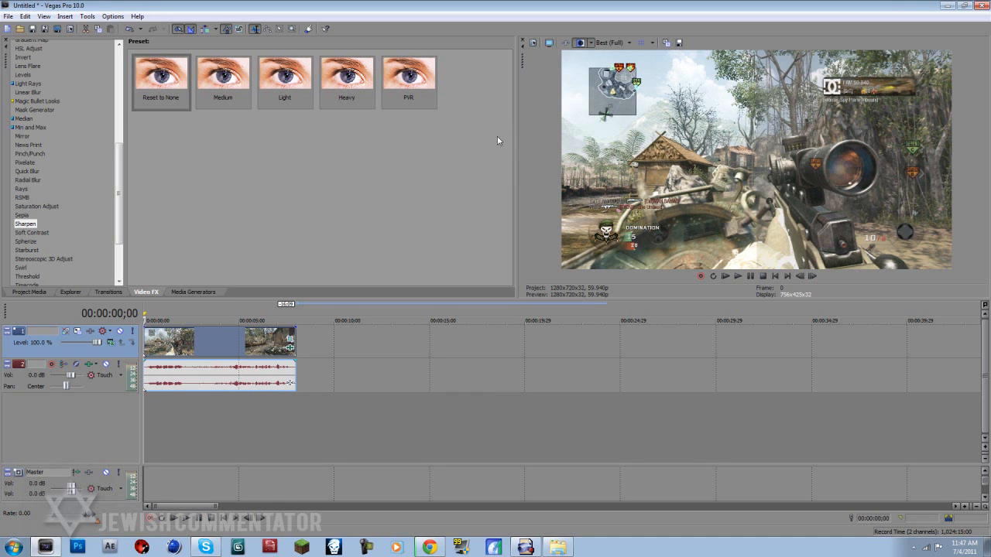
- Compare the sharpened clip with effects bypassed on the preview's left half, and turn the split-screen view off
click(590, 42)
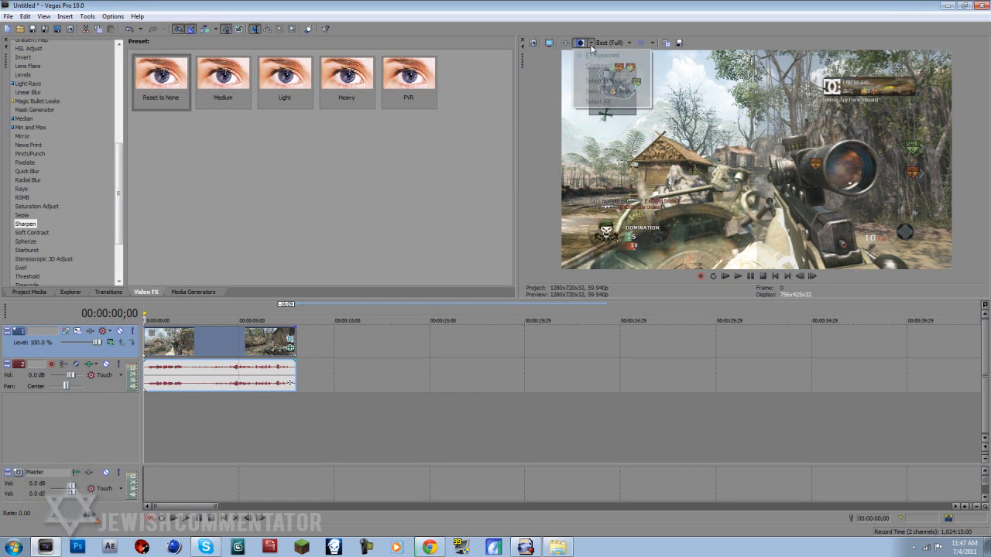
click(603, 87)
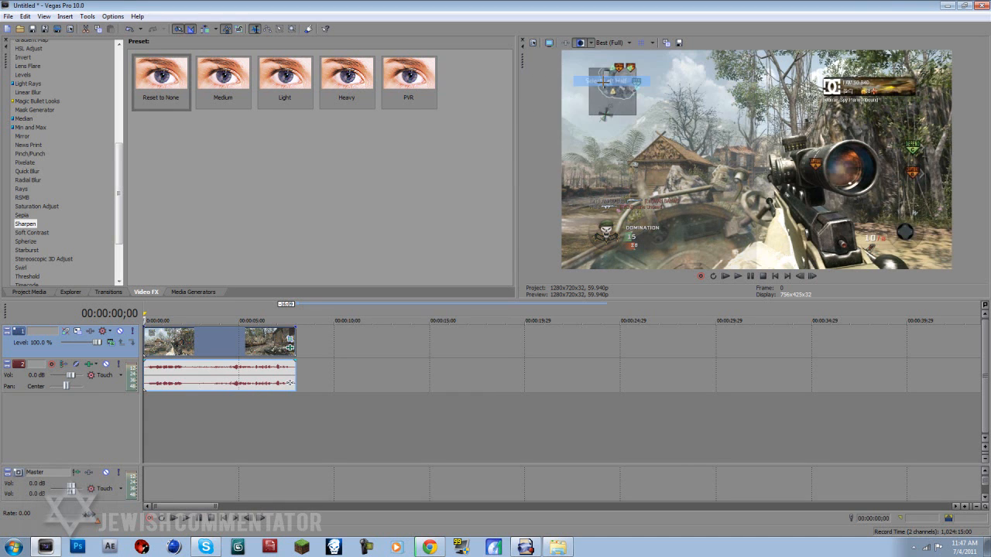
click(590, 43)
click(584, 52)
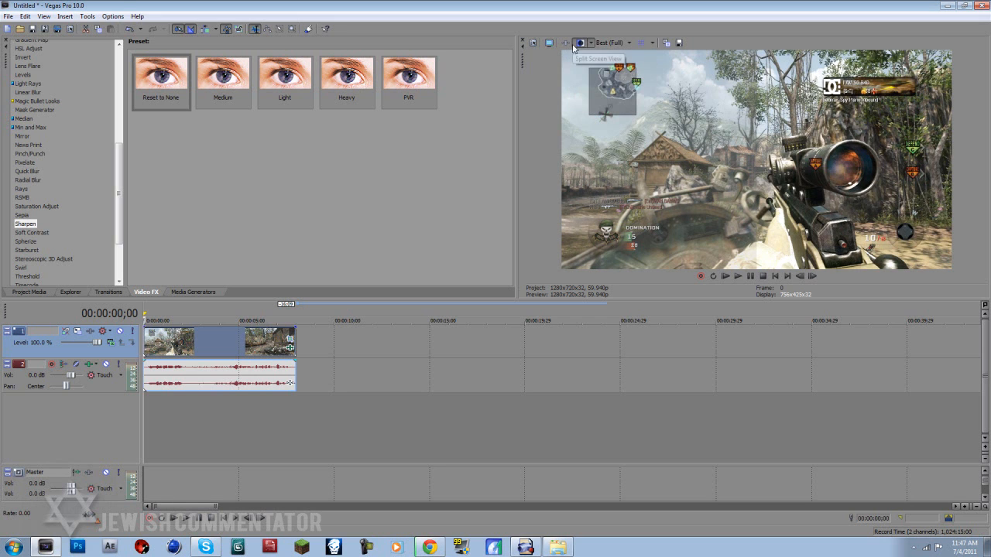
click(579, 43)
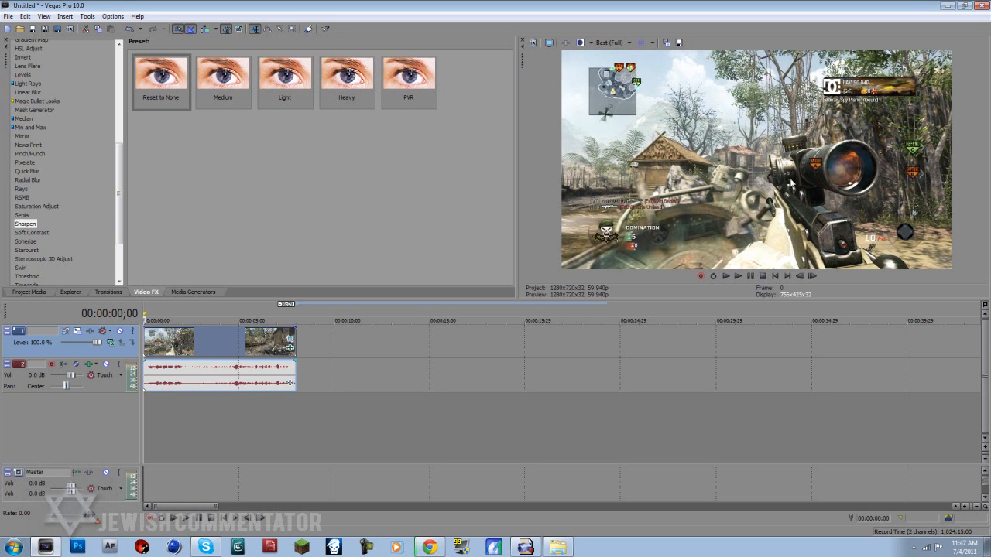
- Check frames at about 1 and 4 seconds, reopen the clip's Color Curves settings and slightly flatten both ends of the S curve
click(170, 348)
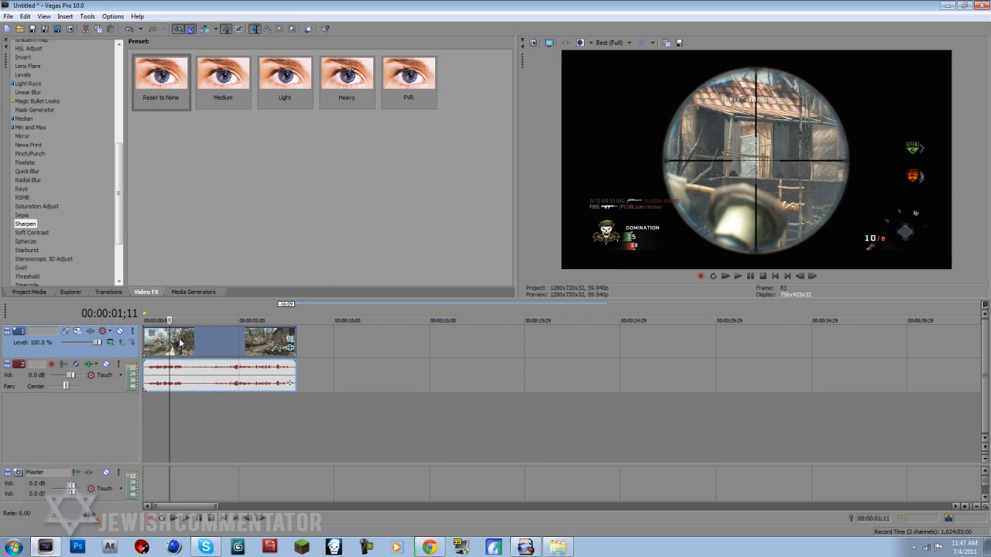
click(223, 344)
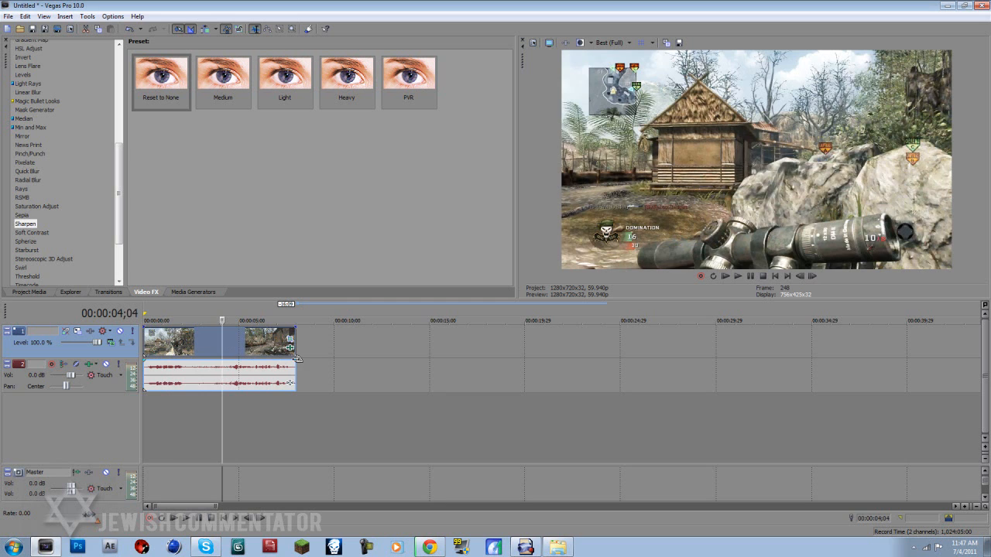
click(291, 348)
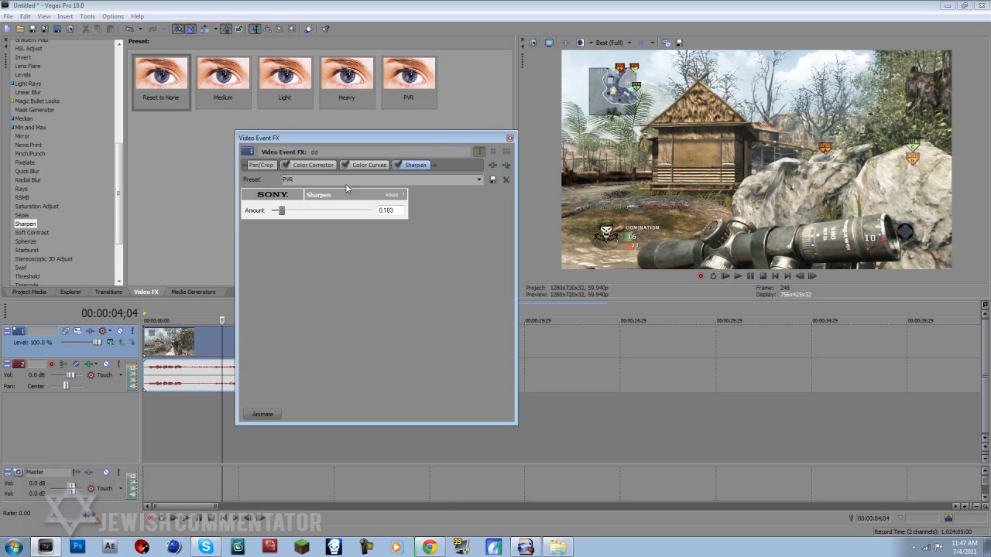
click(361, 166)
drag(414, 226, 414, 235)
drag(365, 318, 372, 314)
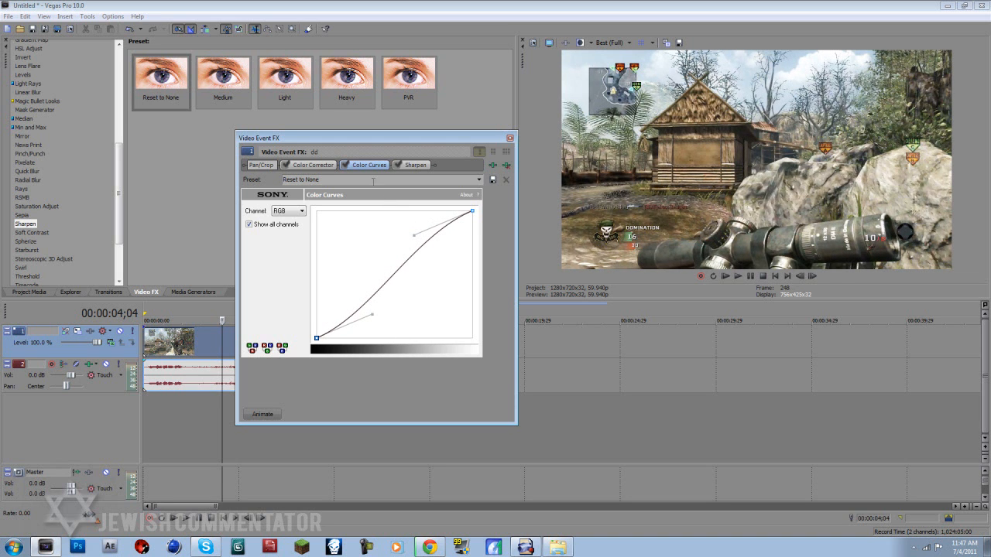
- Switch the clip's effects off, return to the clip's start and switch them back on to compare the picture
click(285, 165)
click(225, 520)
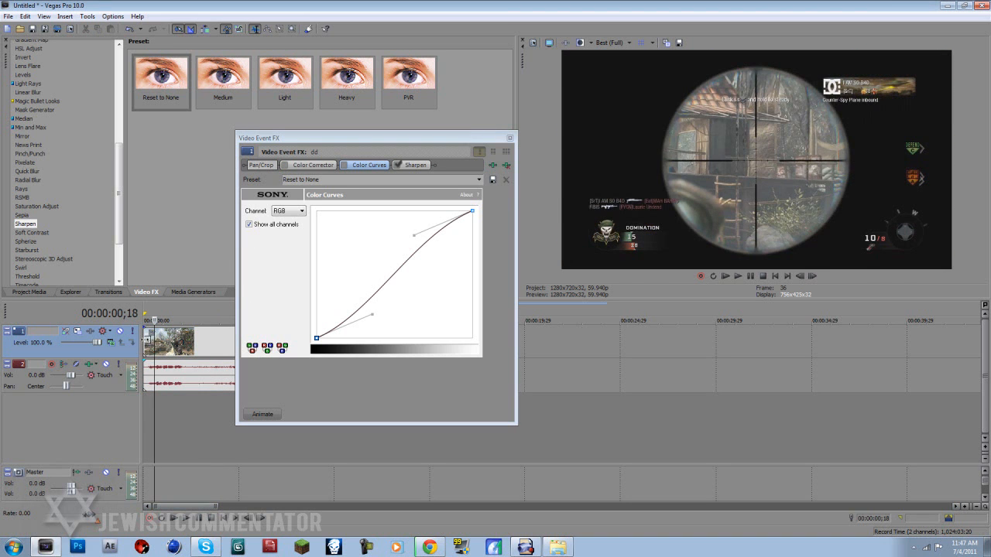
key(space)
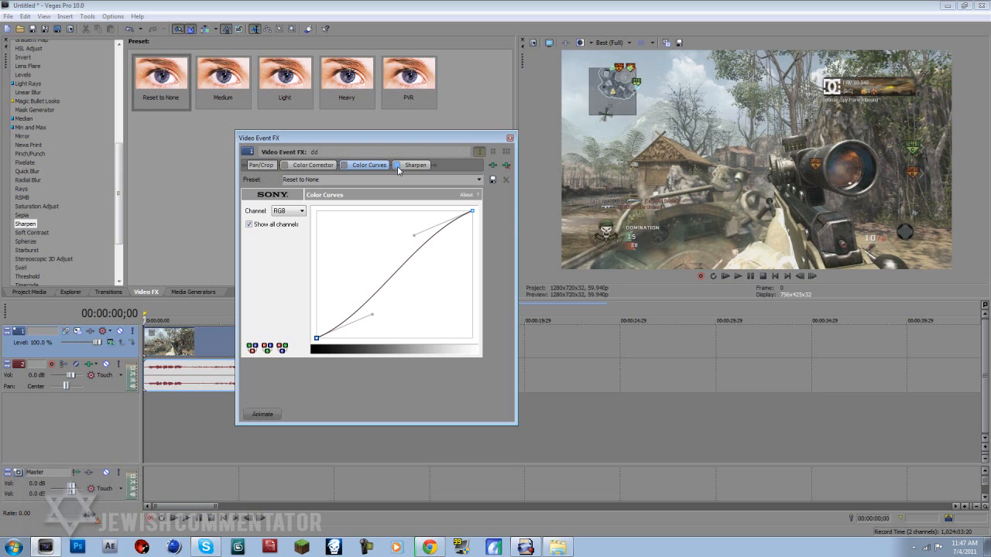
click(345, 165)
click(284, 165)
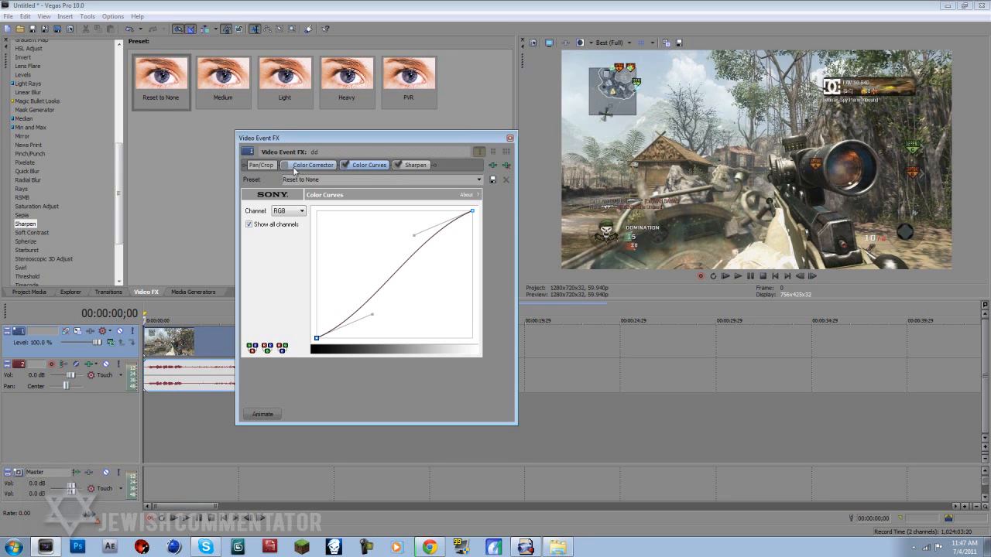
- Flatten the Color Curves S shape further by pulling both curve handles inward, and close the effect settings
click(472, 211)
drag(414, 235, 402, 245)
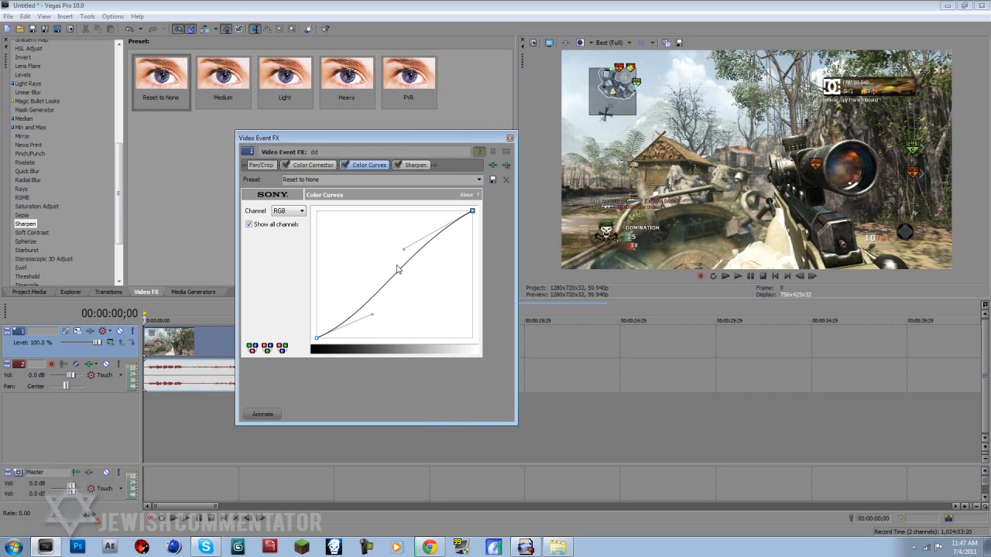
mouse_move(373, 315)
mouse_down()
mouse_move(375, 326)
mouse_move(382, 309)
mouse_up()
click(510, 138)
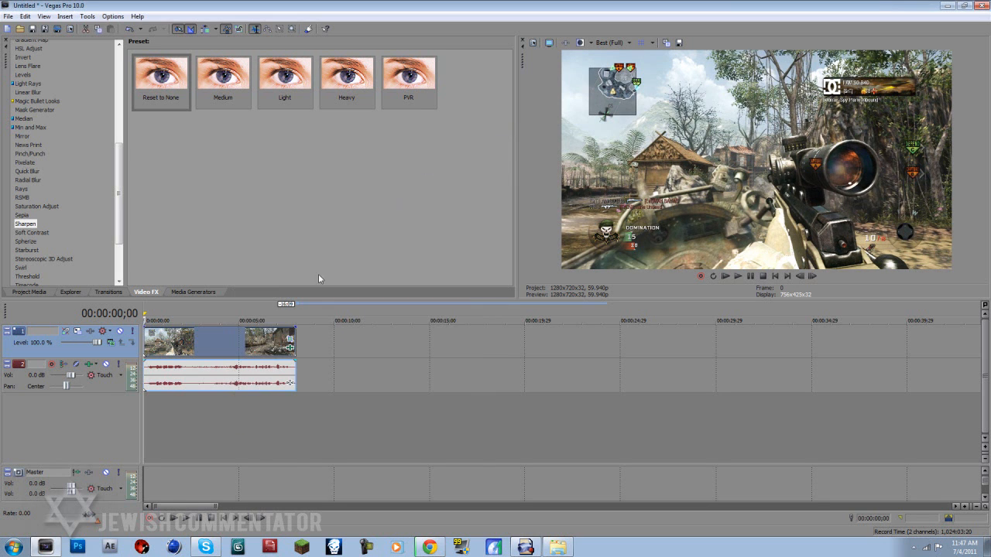
- Play the corrected clip from about 00:00:04;28 to review its look, and stop the playback
click(262, 348)
click(238, 349)
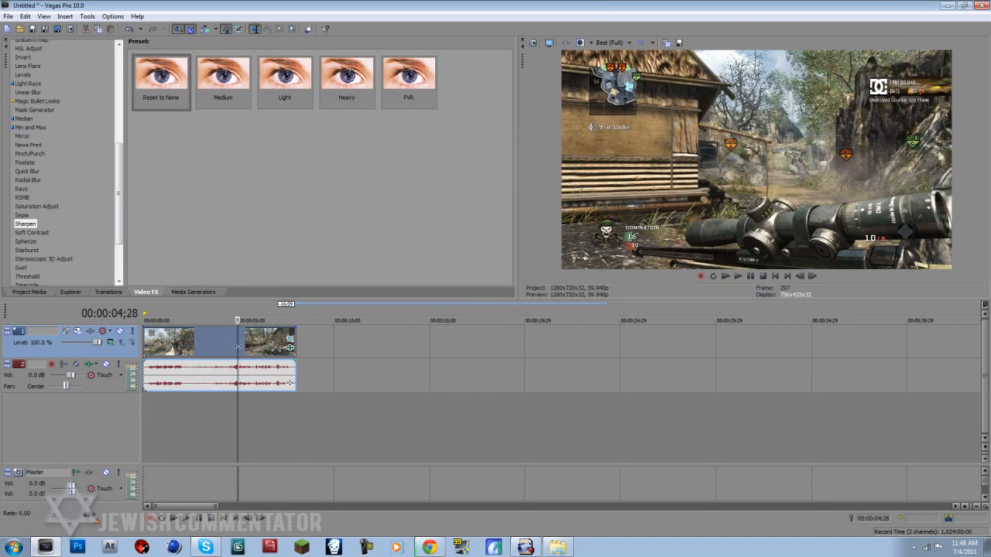
key(space)
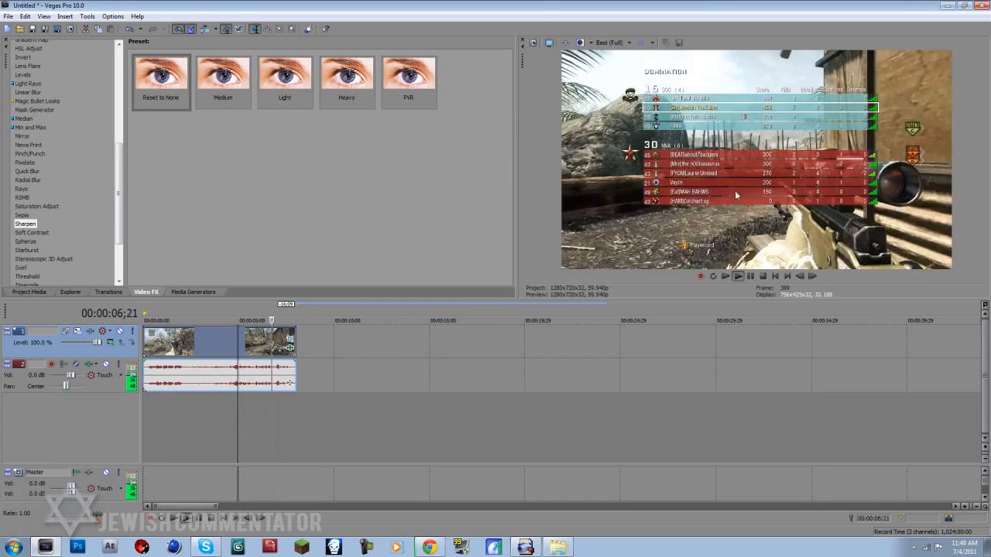
key(space)
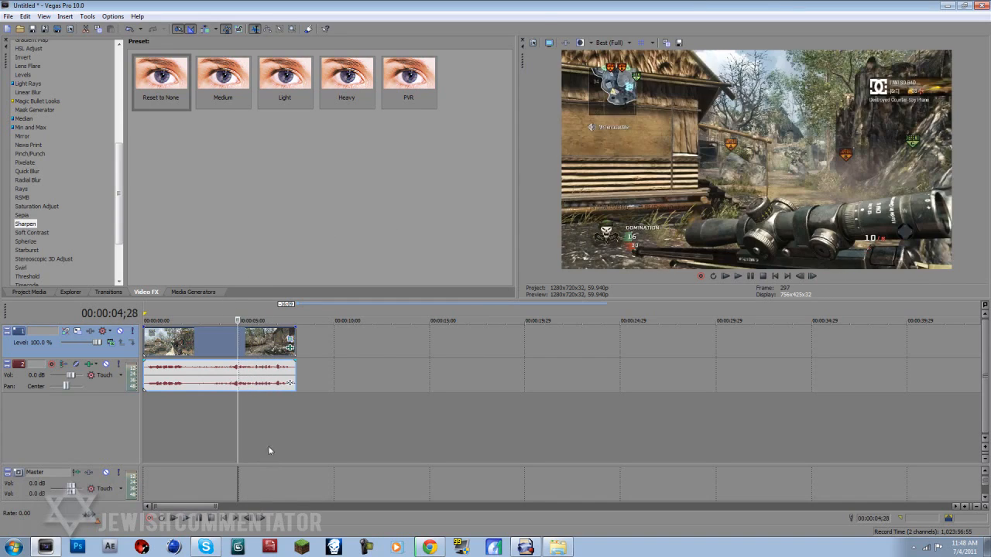
- Mark the whole clip as the loop region and open the Render As settings
double_click(192, 348)
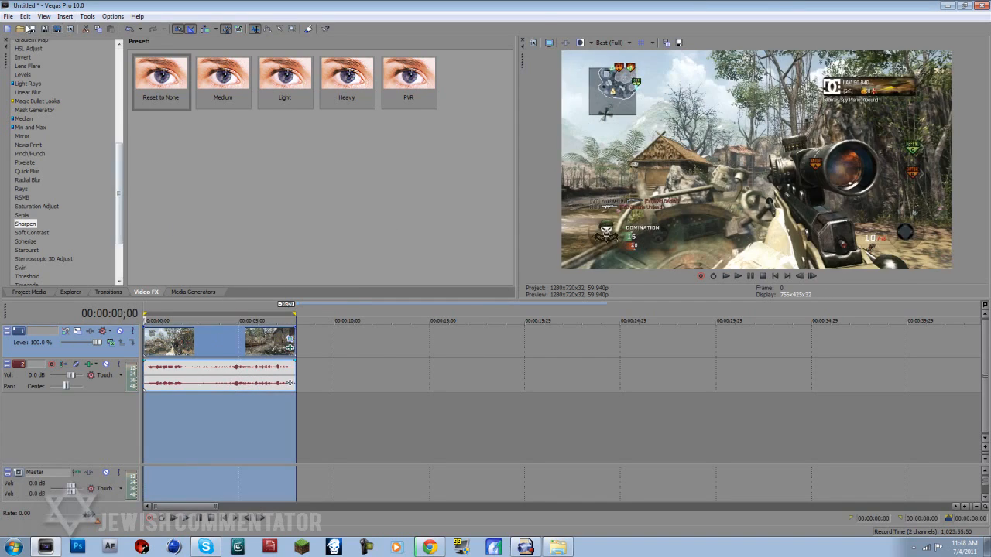
click(8, 16)
click(29, 91)
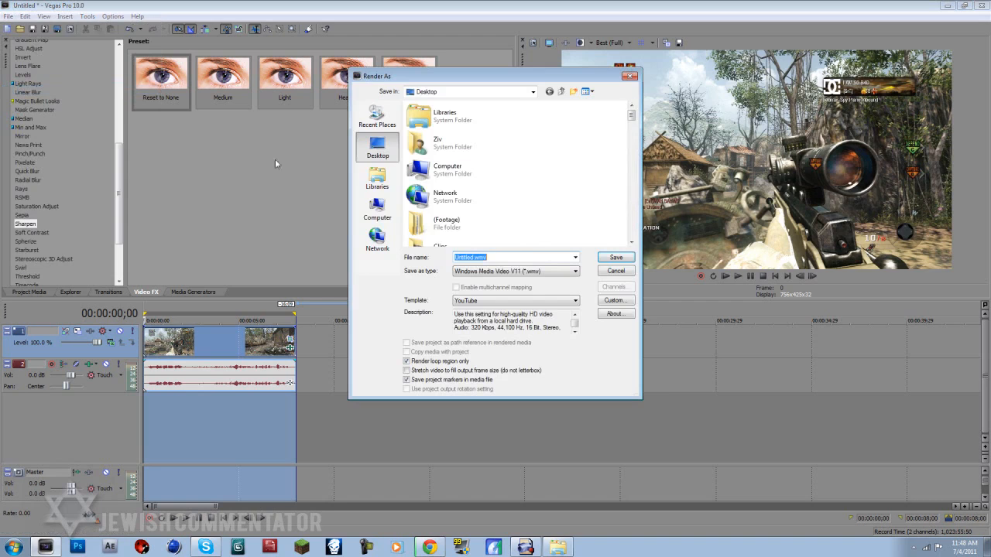
- Choose Windows Media Video V11 (*.wmv) as the render format with the 6 Mbps HD 720-30p Video template
click(534, 271)
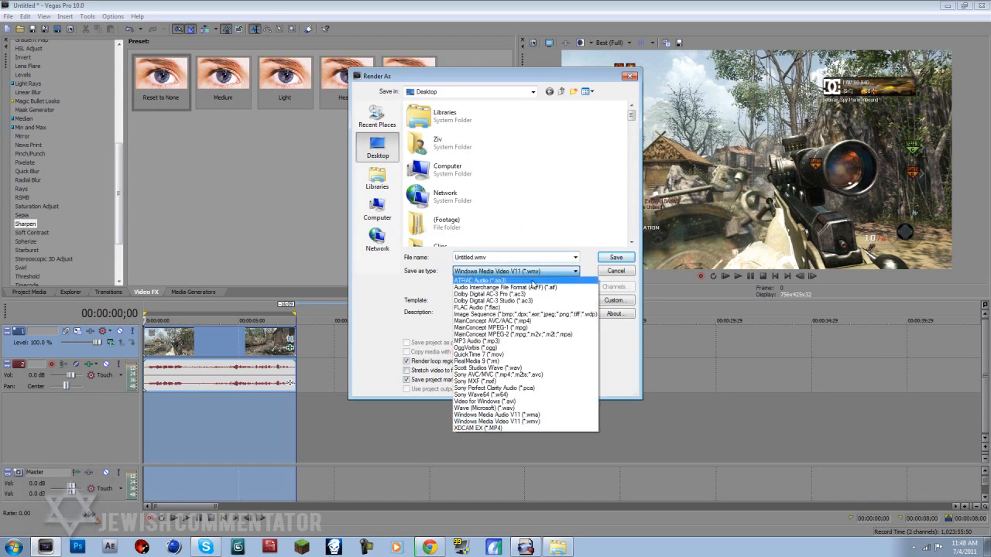
click(528, 422)
click(536, 272)
click(526, 273)
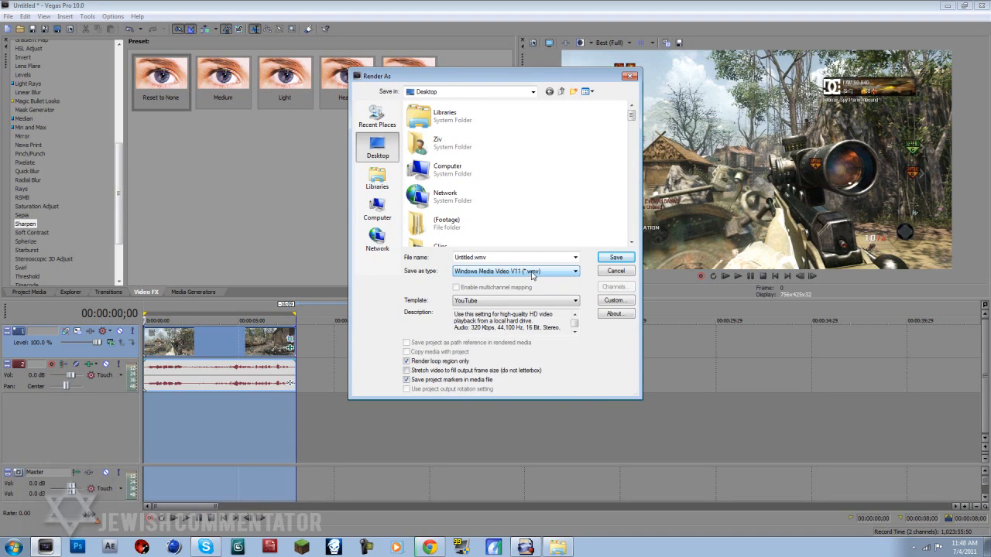
click(513, 302)
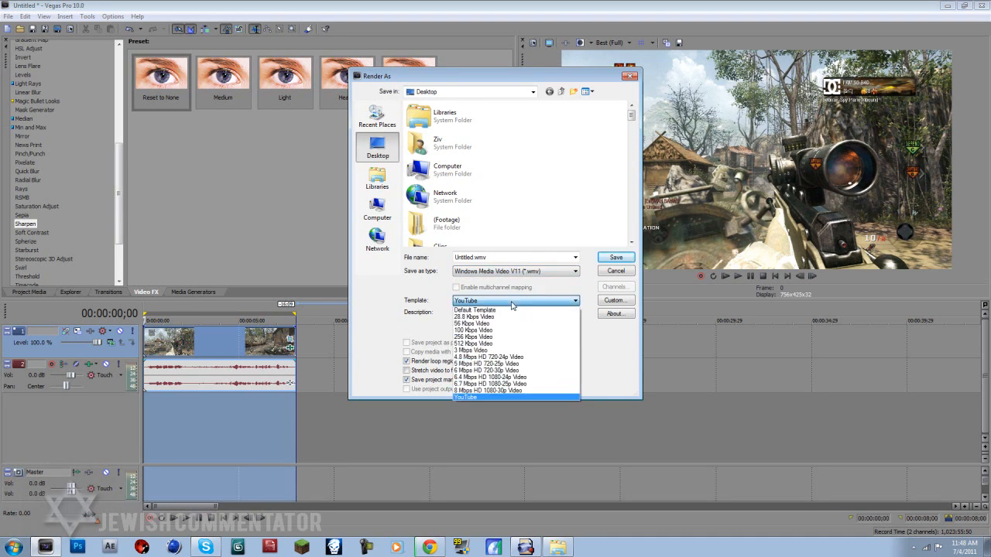
click(502, 372)
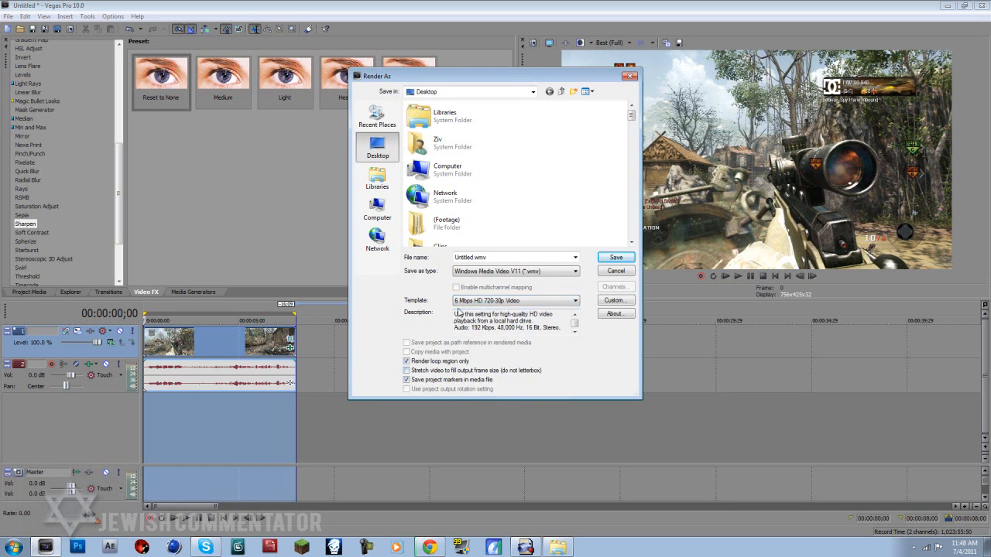
- Open the template's custom settings, rename the template PVR and save it
click(600, 301)
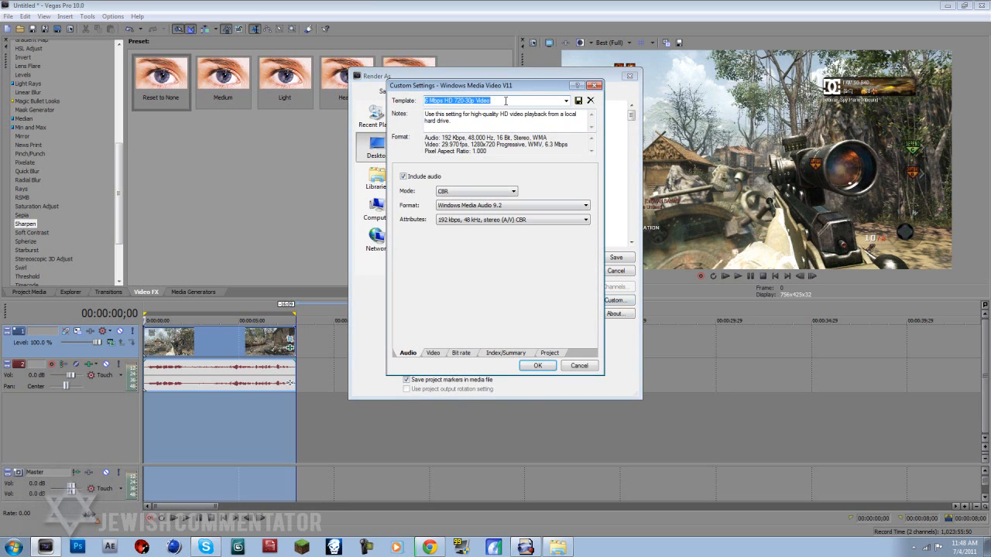
text(YouTUbe)
key(ctrl+a)
key(BackSpace)
click(577, 100)
- Set the template's audio attributes to 320 kbps, 44 kHz, stereo (A/V) CBR
click(469, 221)
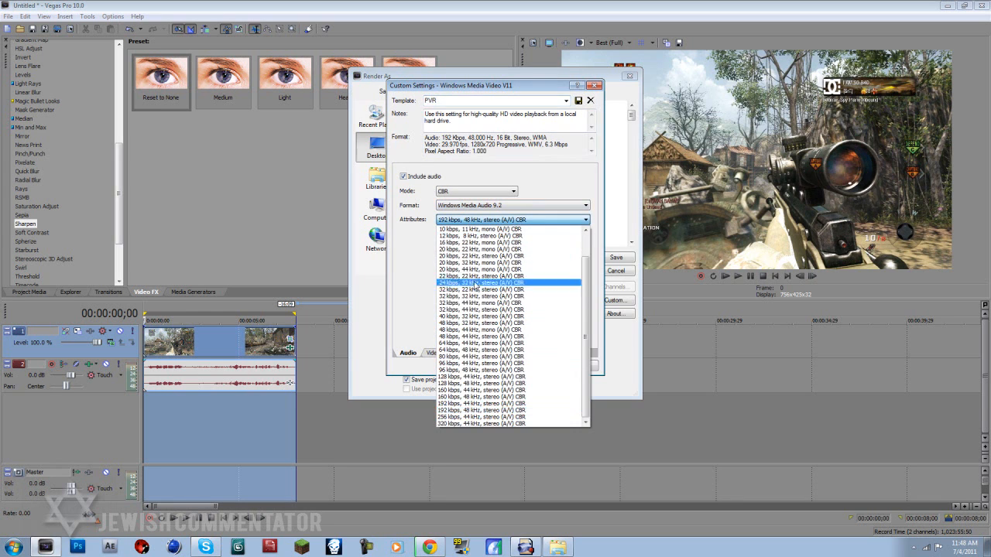
click(488, 423)
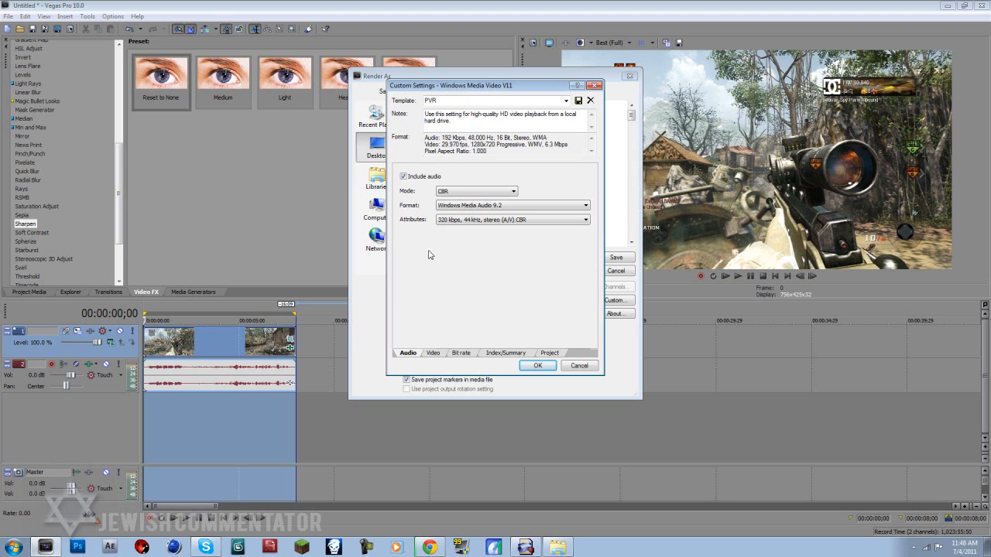
click(452, 222)
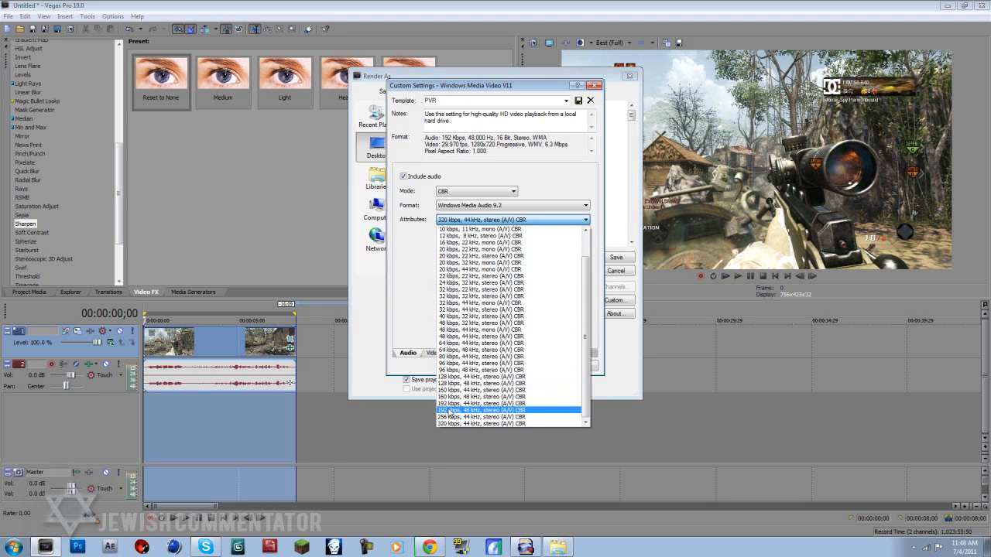
click(399, 288)
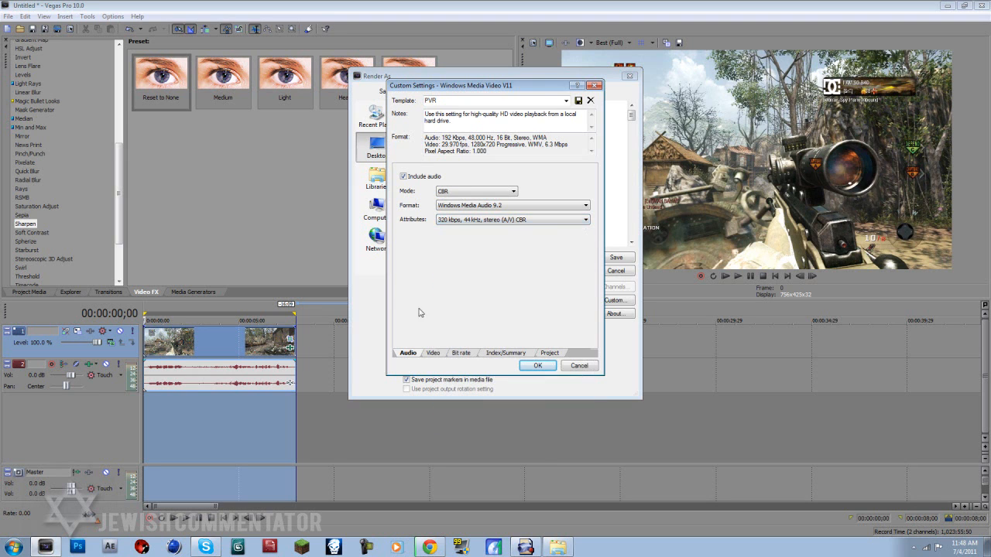
- In the video settings, choose a frame rate of 29.970 (NTSC) and raise the video smoothness to 100 (Sharpest)
click(435, 355)
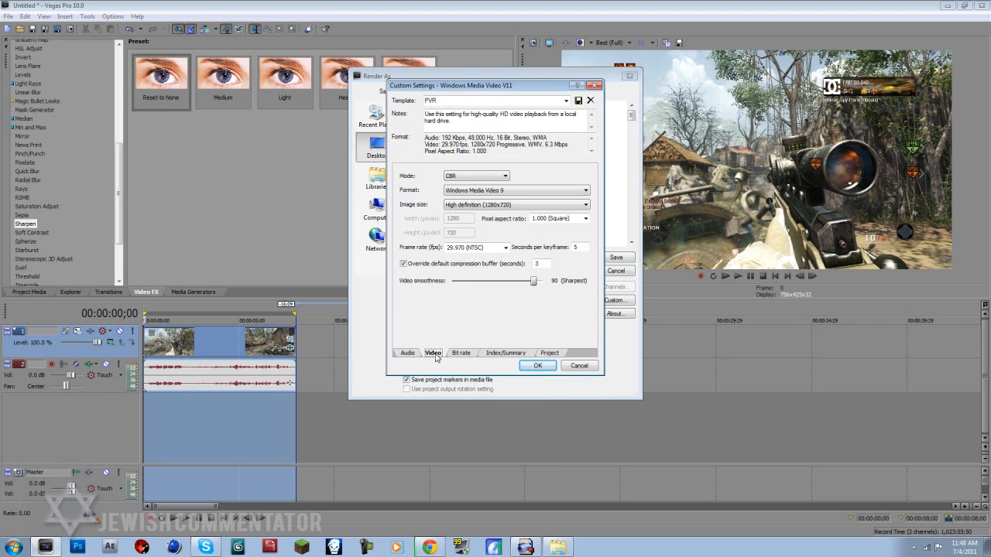
click(504, 248)
click(481, 285)
click(505, 247)
click(499, 267)
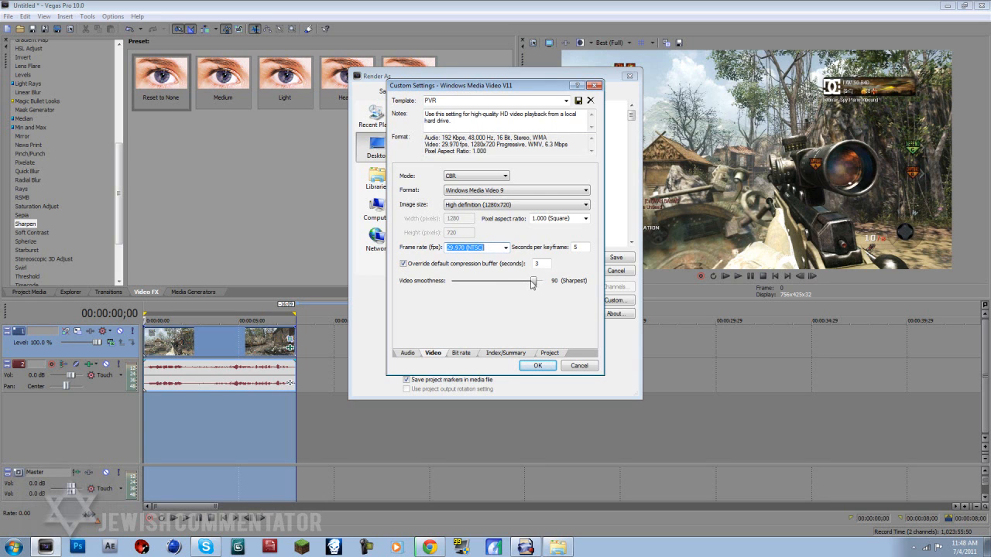
drag(533, 285, 585, 289)
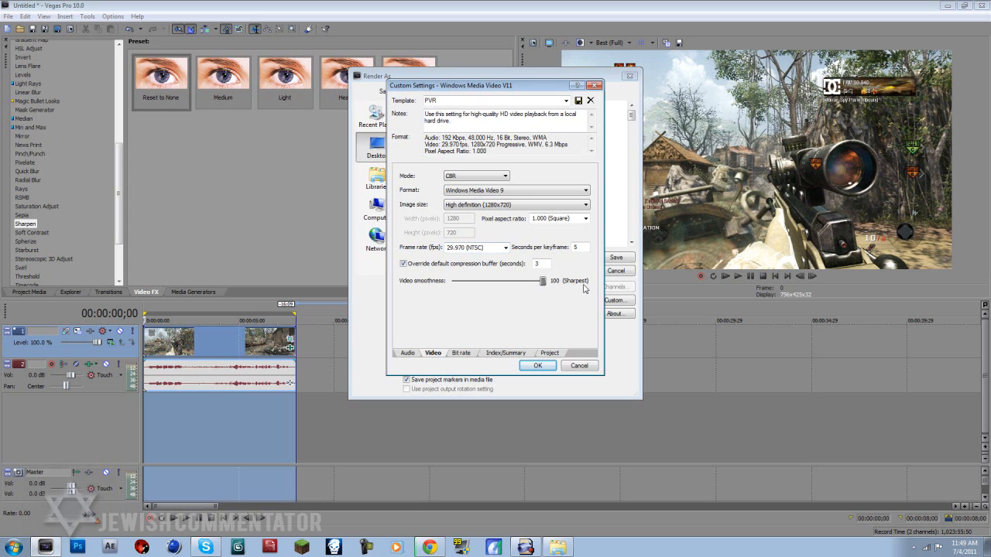
- Set the image size to High definition (1280x720) and the pixel aspect ratio to 1.000 (Square)
click(484, 206)
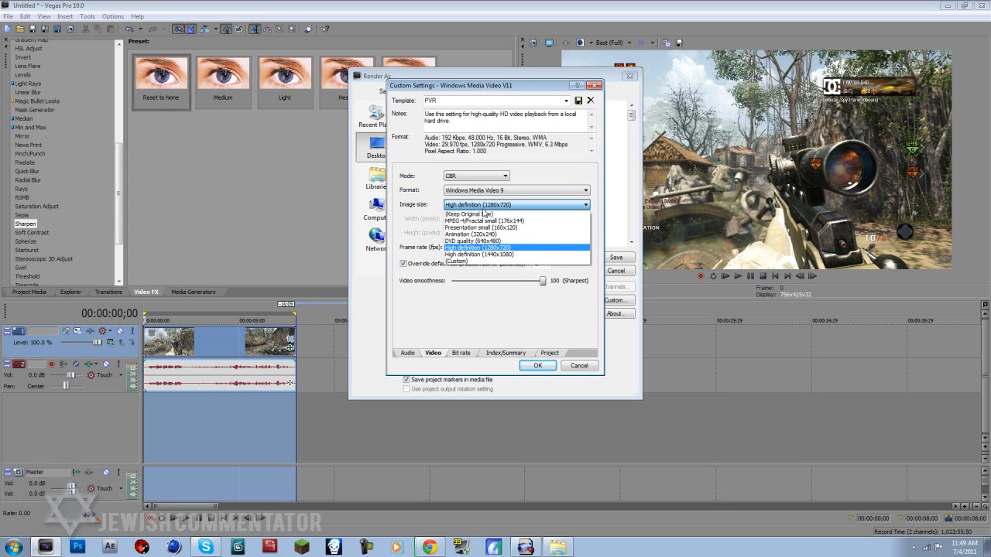
click(492, 247)
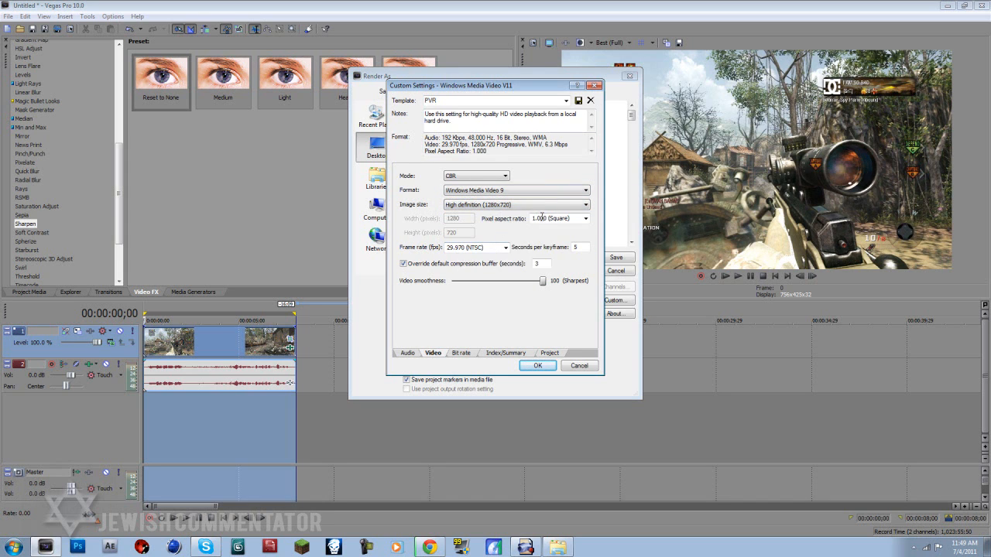
click(580, 219)
click(586, 218)
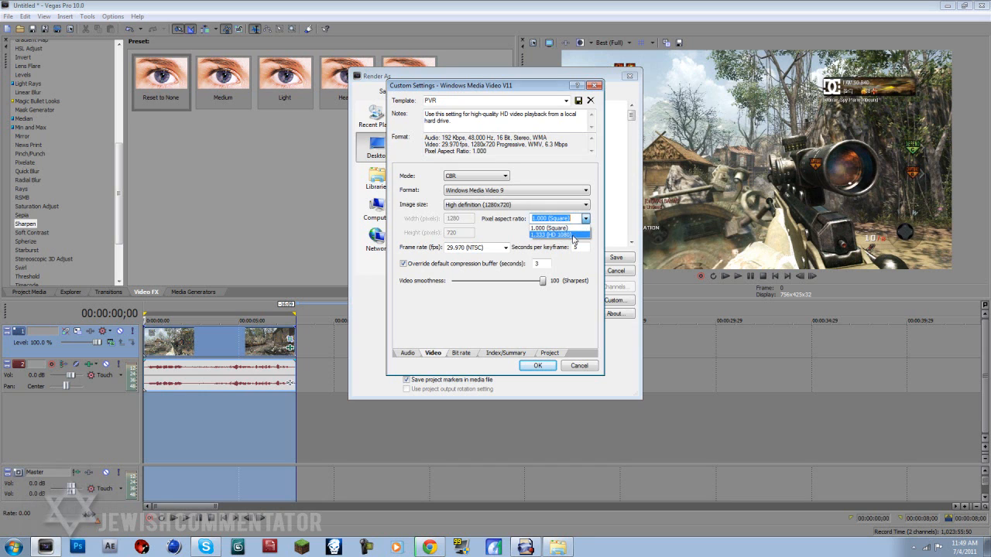
click(573, 235)
click(585, 219)
click(578, 228)
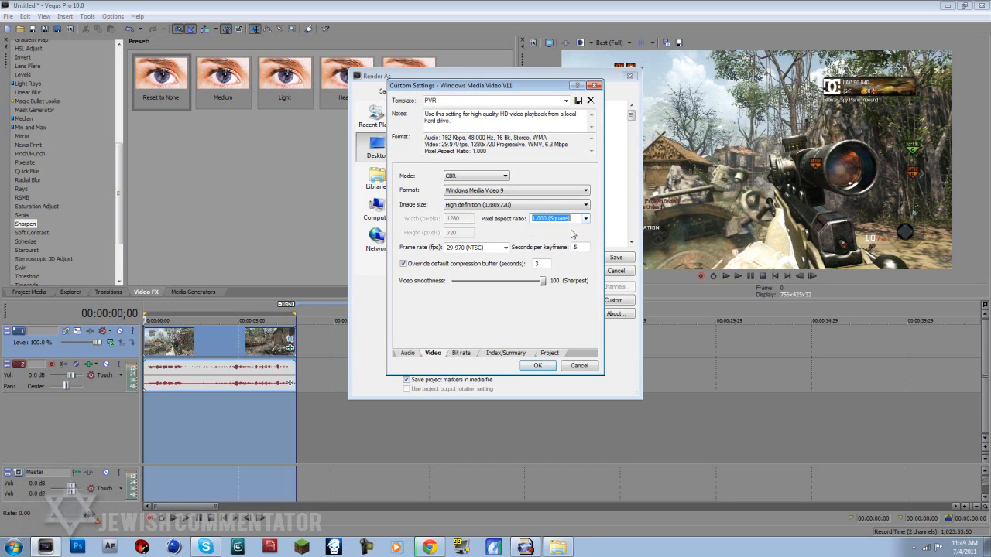
- Set the Internet/LAN target bit rate to 11 M and accept the custom settings
click(461, 353)
drag(500, 236, 495, 236)
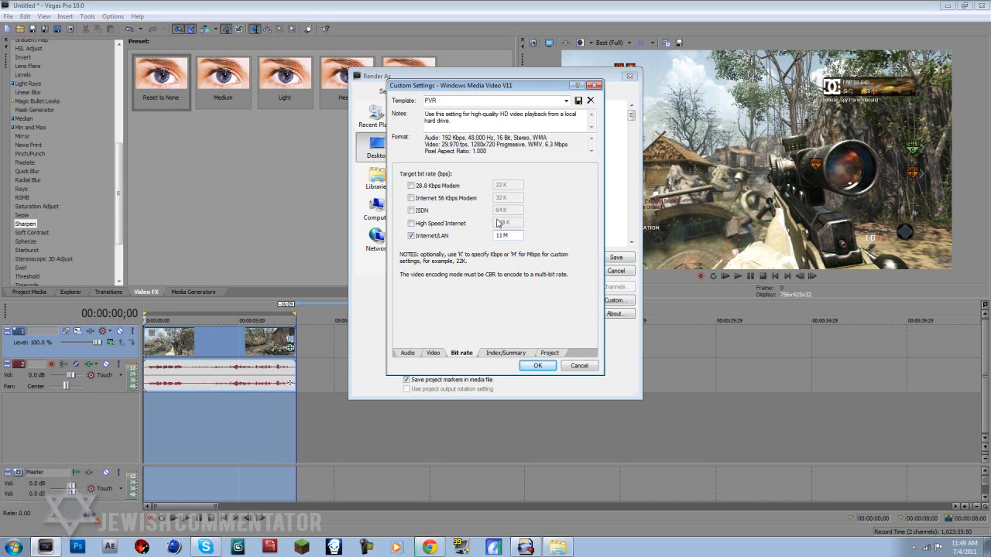
click(539, 367)
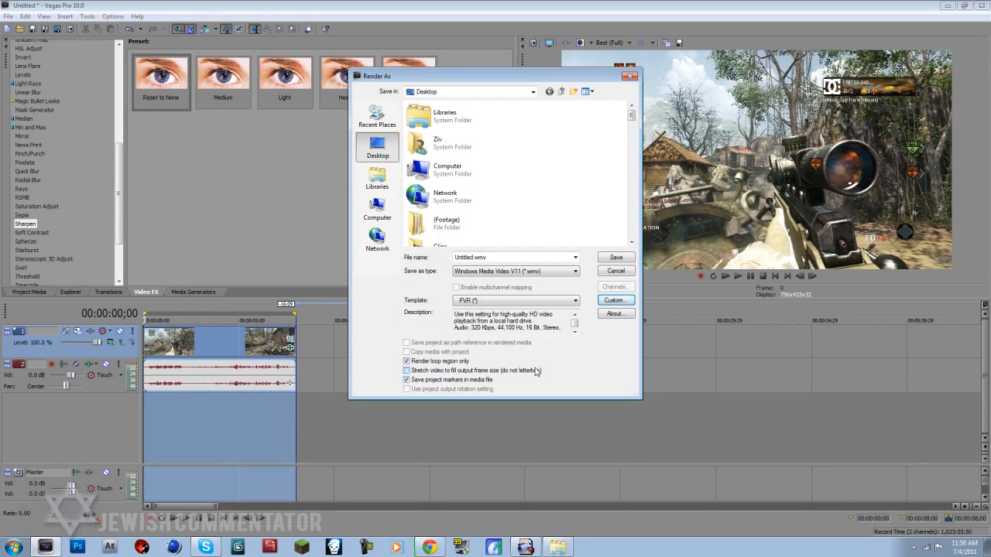
- Select the render's output file name for editing
double_click(533, 260)
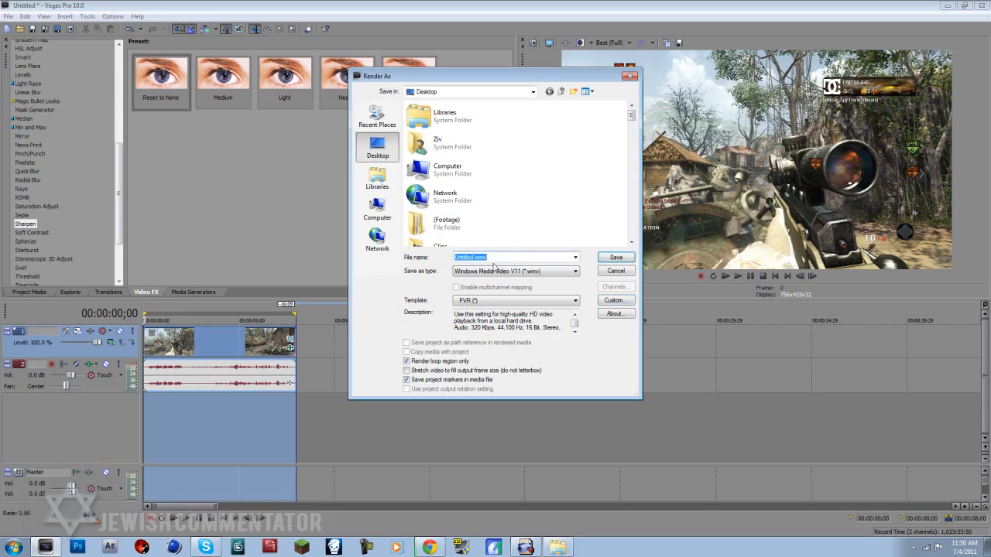